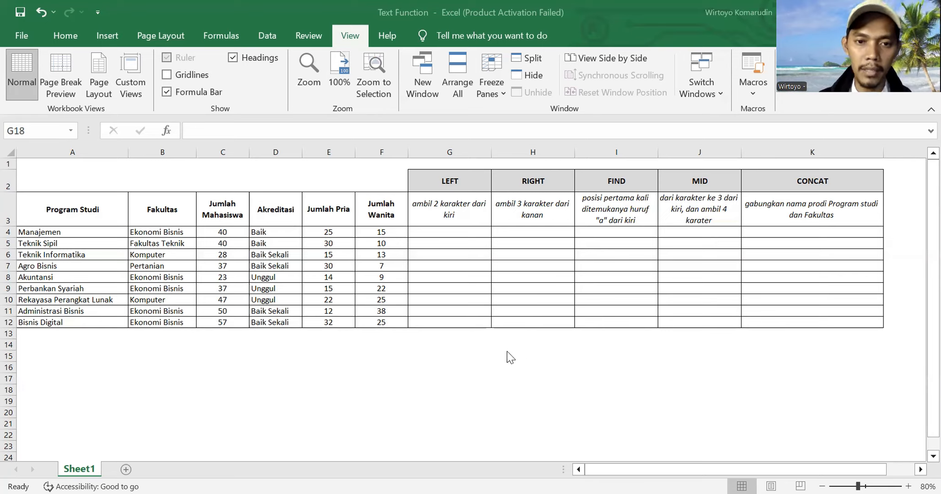
# Enter the formula =LEFT(A4;2) in cell G4 to extract the first two characters of the program name.
pyautogui.click(447, 193)
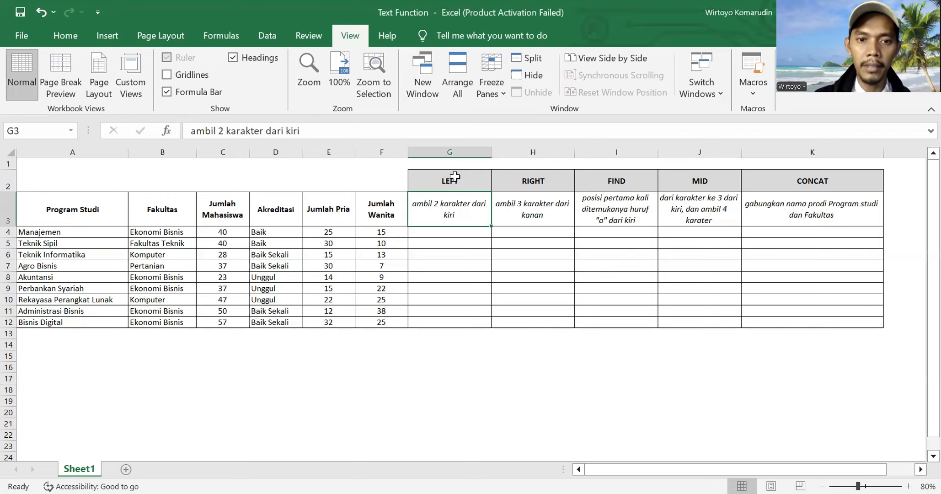
pyautogui.press('Left')
pyautogui.press('Right')
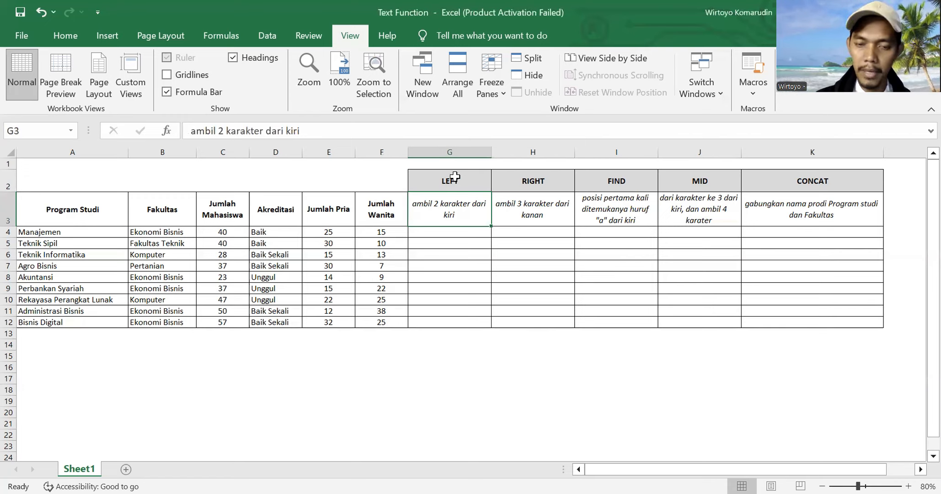
pyautogui.press('Down')
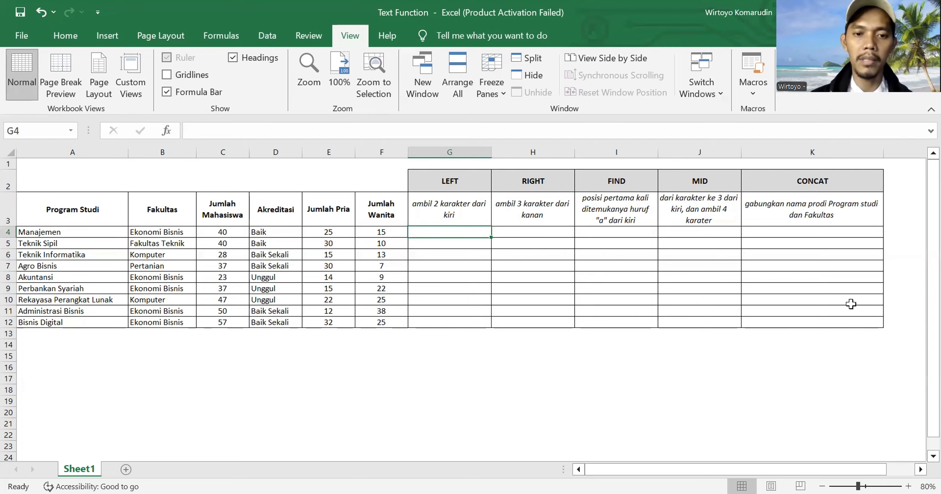
pyautogui.write('=')
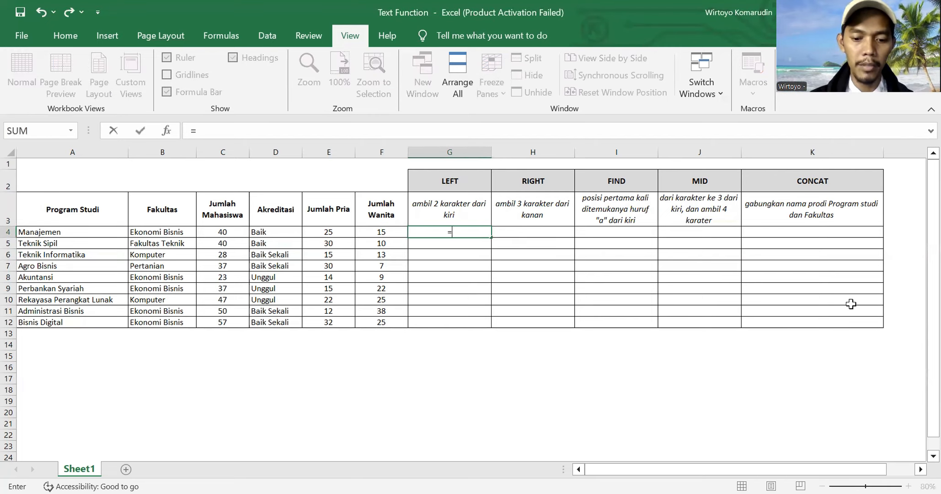
pyautogui.write('L')
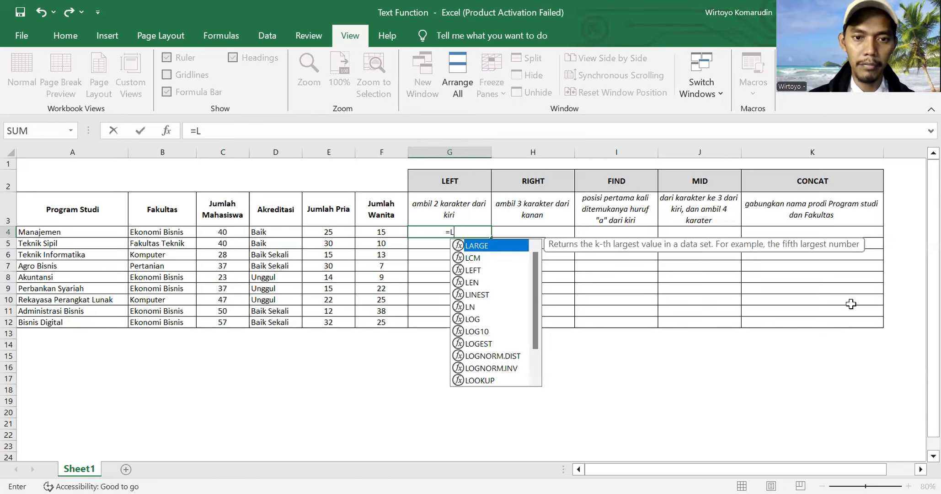
pyautogui.write('EFT(')
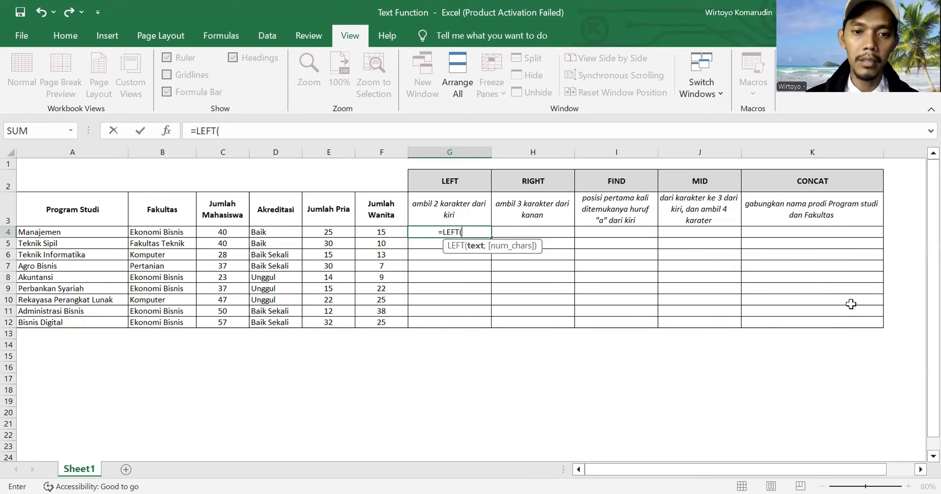
pyautogui.press('Left')
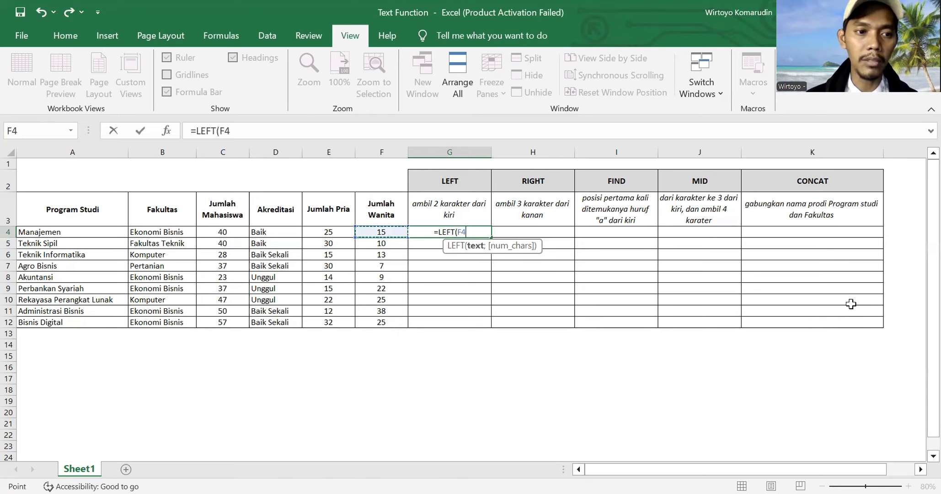
pyautogui.press('Left')
pyautogui.press('Left')
pyautogui.press('Left')
pyautogui.press('Left')
pyautogui.press('Left')
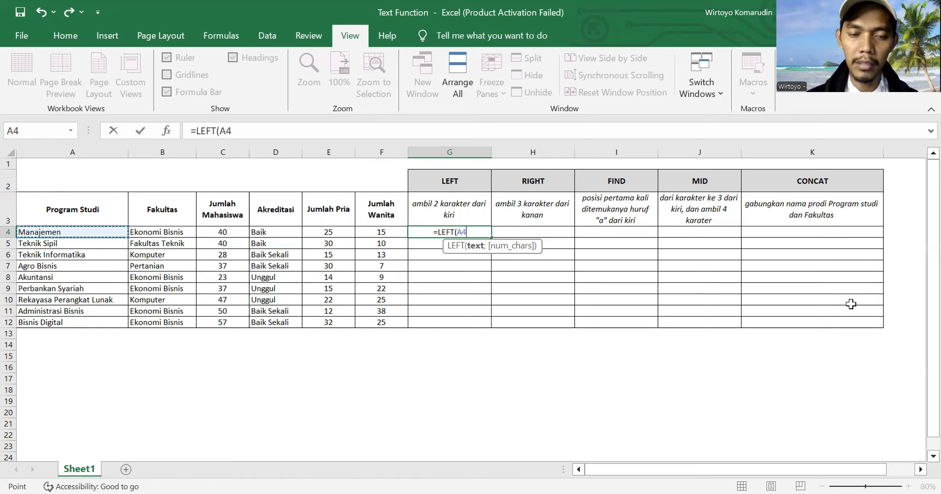
pyautogui.write(';')
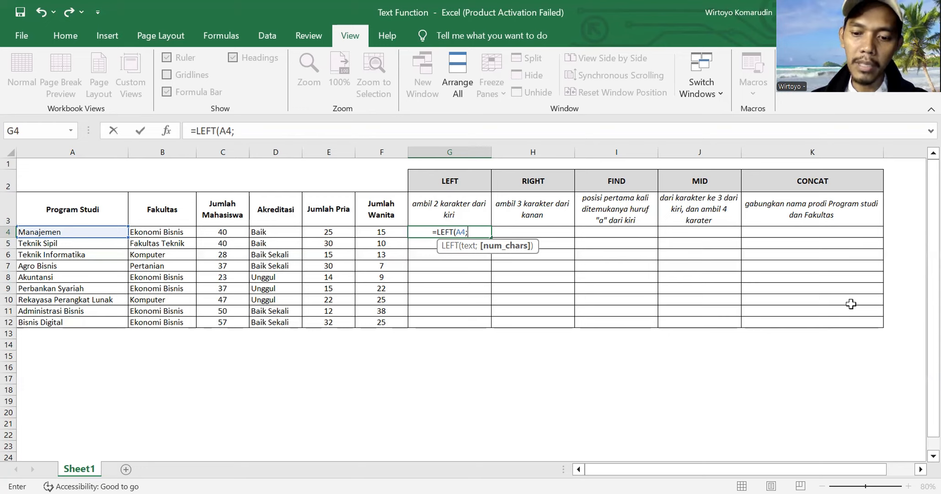
pyautogui.press('BackSpace')
pyautogui.write(',')
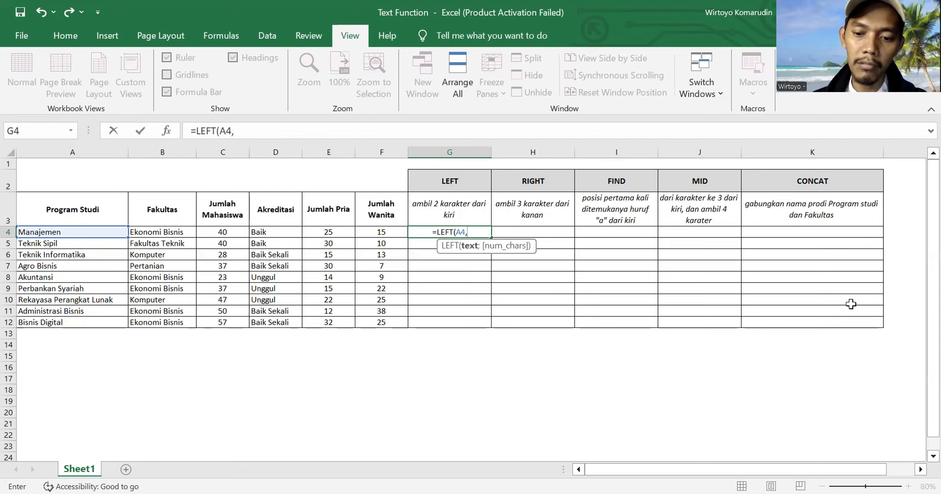
pyautogui.press('BackSpace')
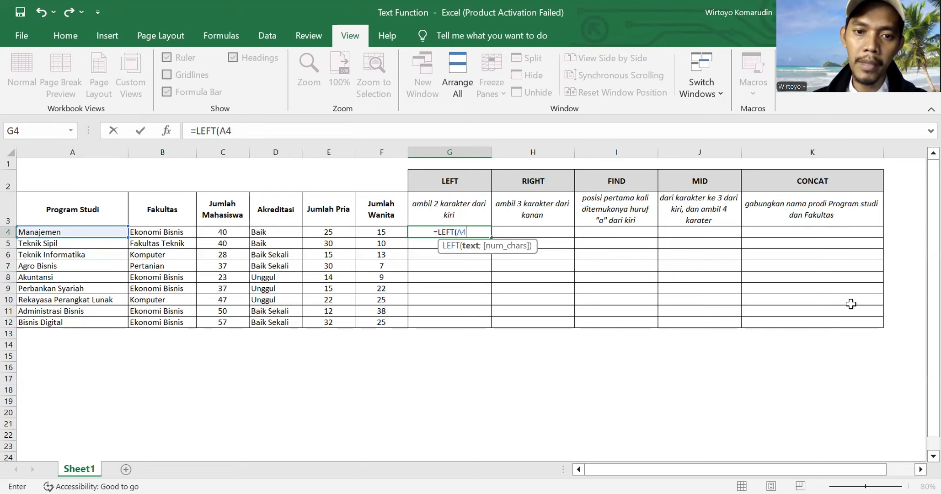
pyautogui.write(';')
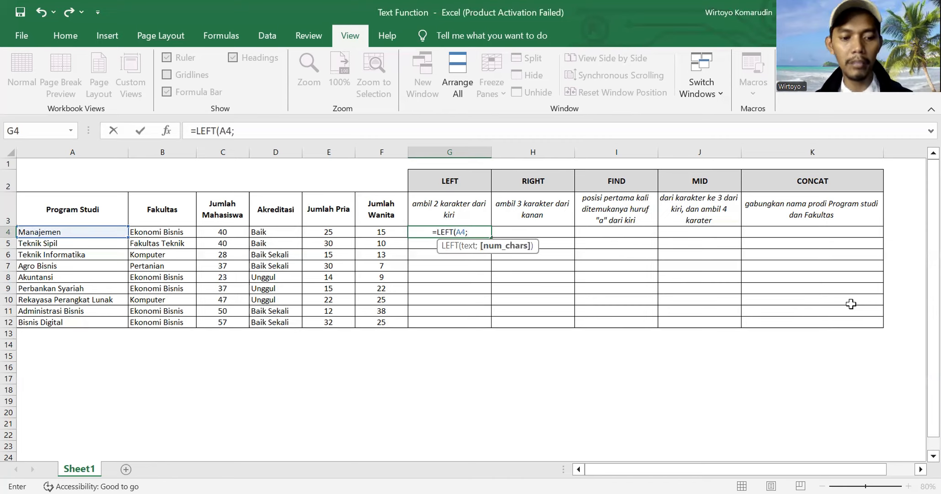
pyautogui.write('2)')
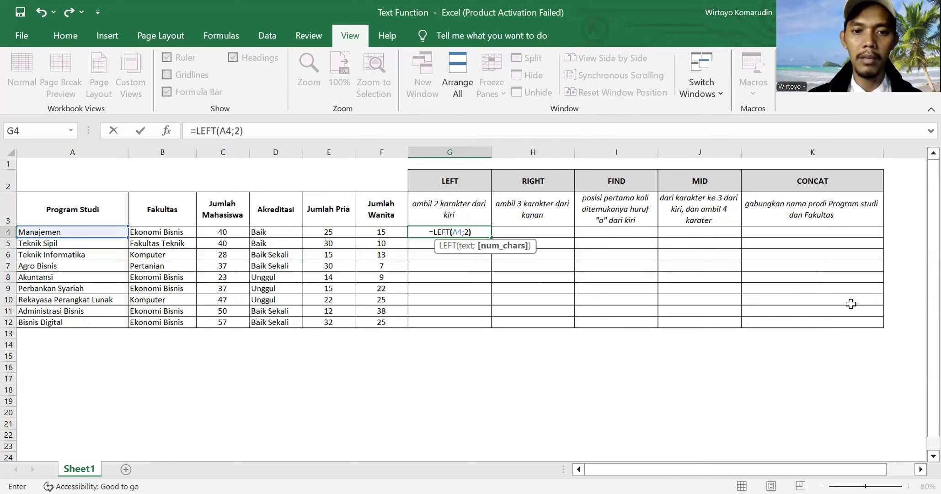
pyautogui.press('Return')
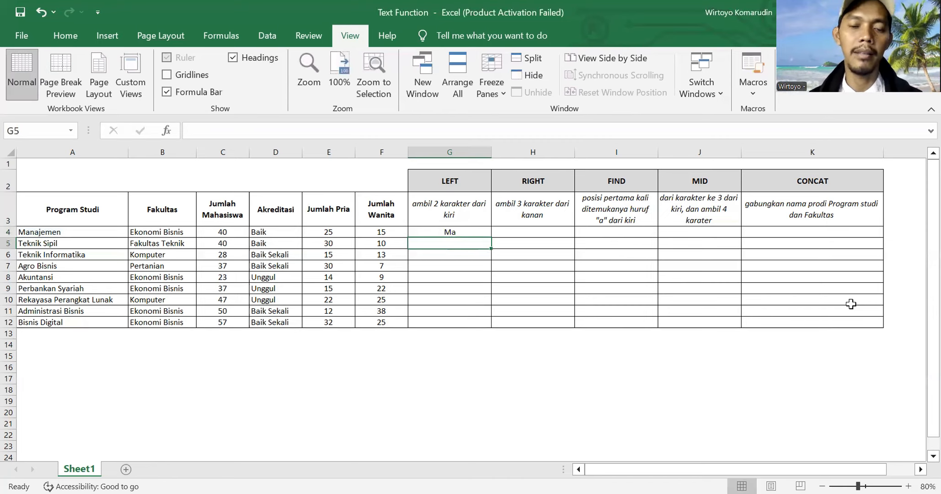
# Copy the LEFT formula from G4 down through G12 and compare it with the source text in A4.
pyautogui.click(431, 228)
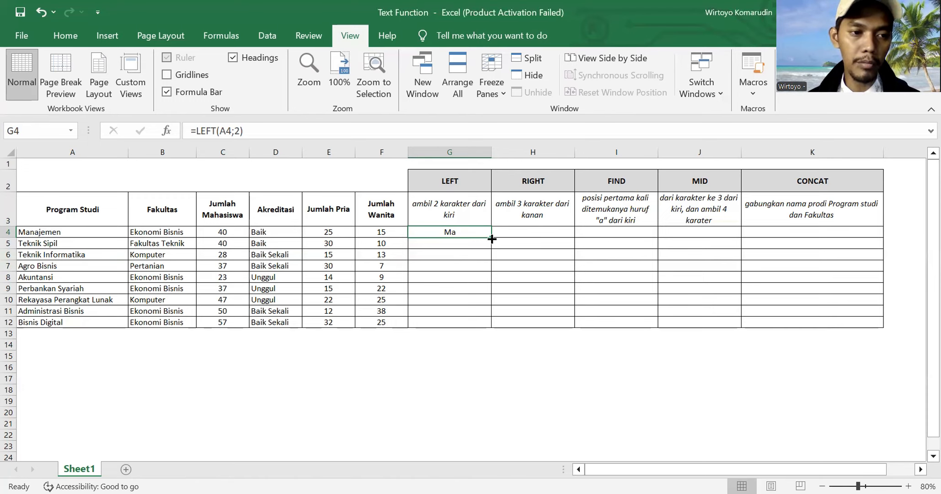
pyautogui.moveTo(492, 239); pyautogui.dragTo(492, 326)
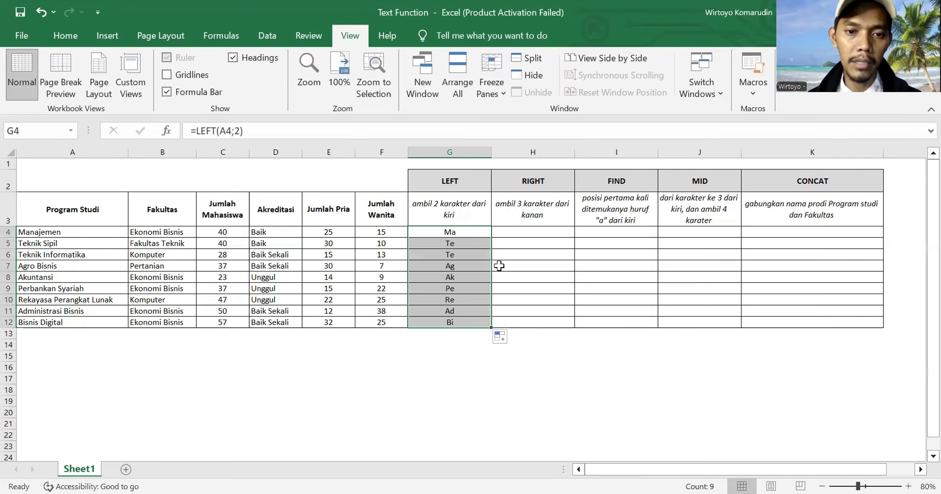
pyautogui.click(458, 234)
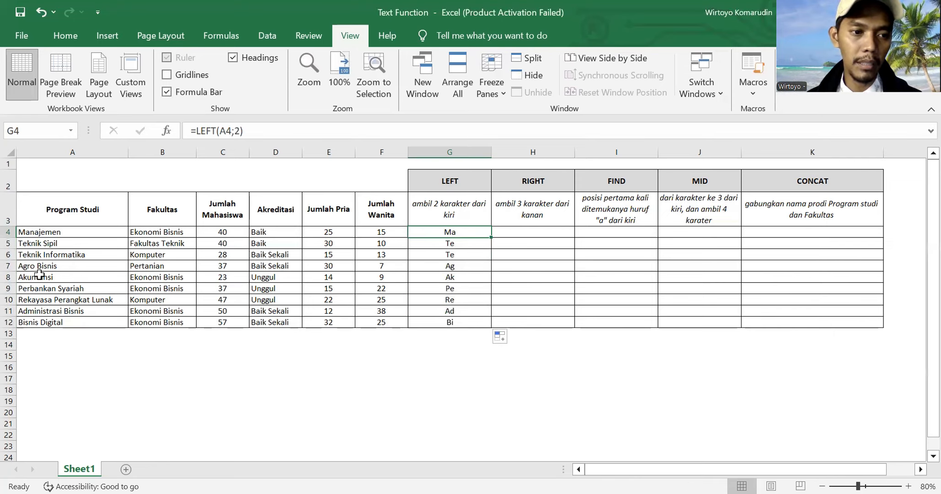
pyautogui.click(34, 231)
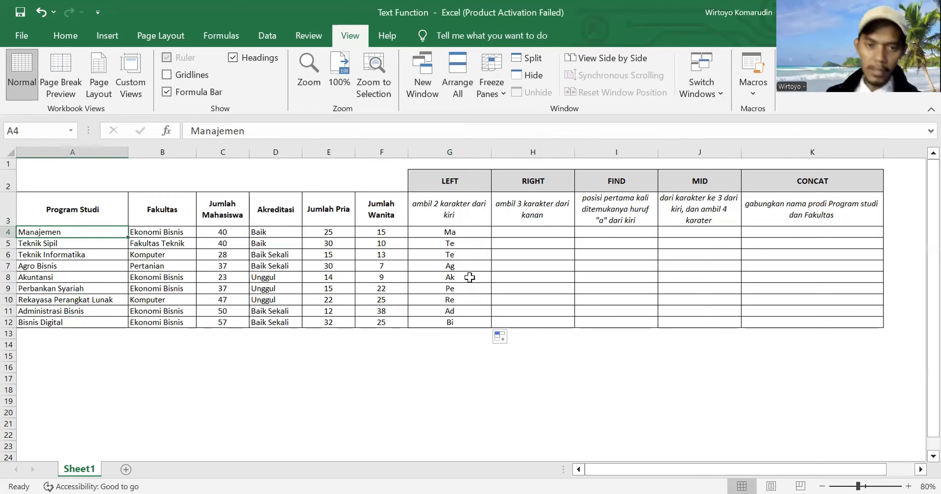
# Enter the formula =RIGHT(A4;3) in cell H4 to extract the last three characters of the program name.
pyautogui.click(525, 235)
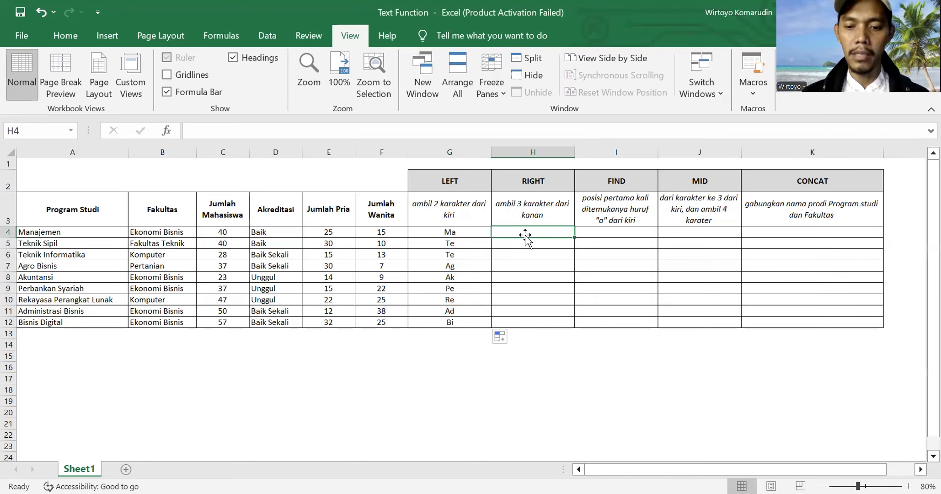
pyautogui.write('=')
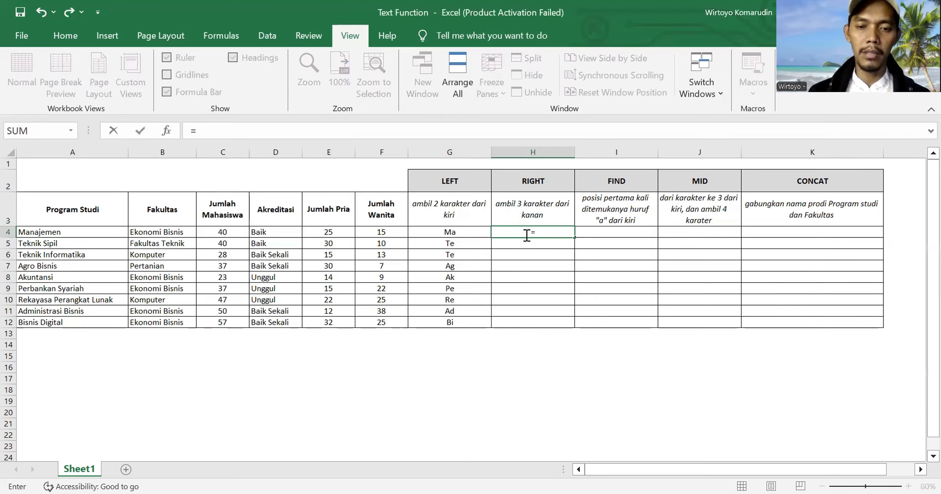
pyautogui.write('R')
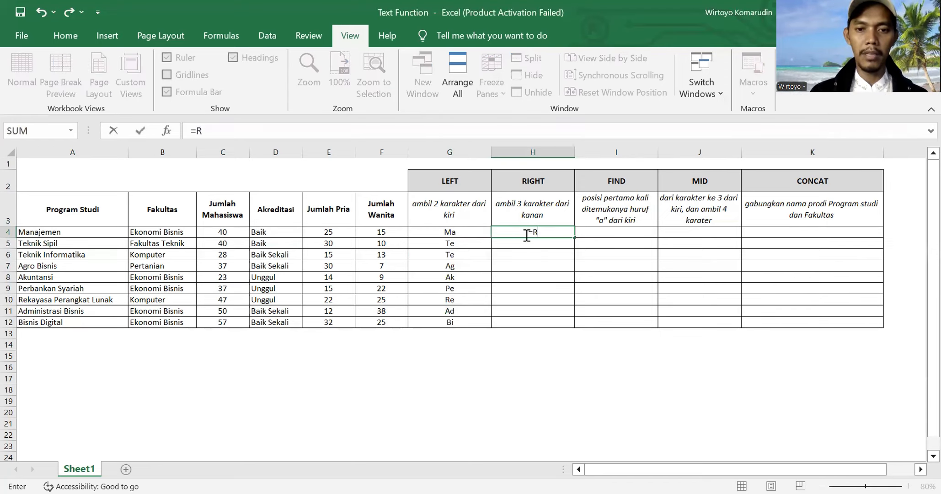
pyautogui.write('IGHT(')
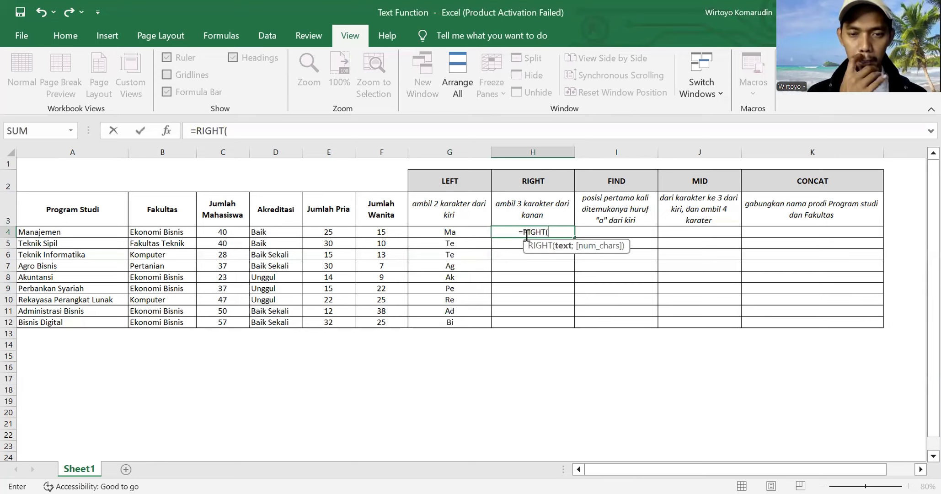
pyautogui.press('Left')
pyautogui.press('Left')
pyautogui.press('Left')
pyautogui.press('Left')
pyautogui.press('Left')
pyautogui.press('Left')
pyautogui.press('Left')
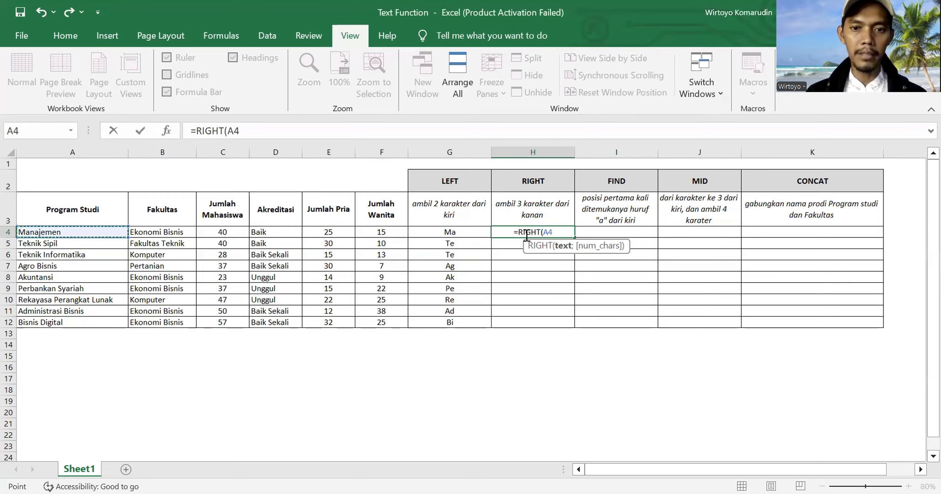
pyautogui.write(';')
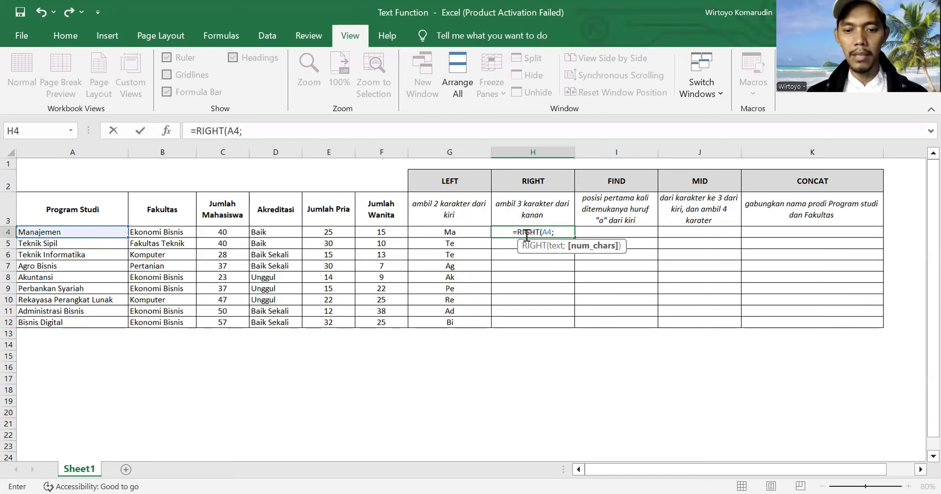
pyautogui.write('3)')
pyautogui.press('Return')
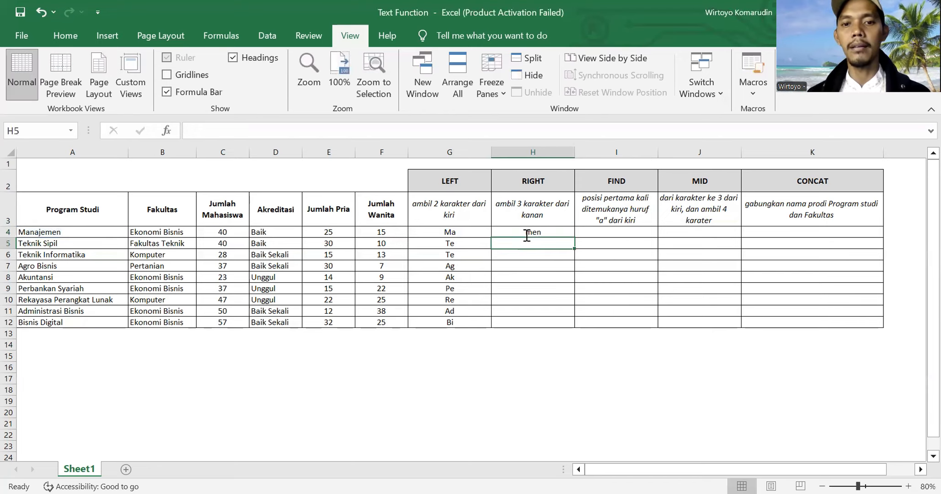
# Check program names in column A against the RIGHT formula, and copy it from H4 down through H12.
pyautogui.click(57, 235)
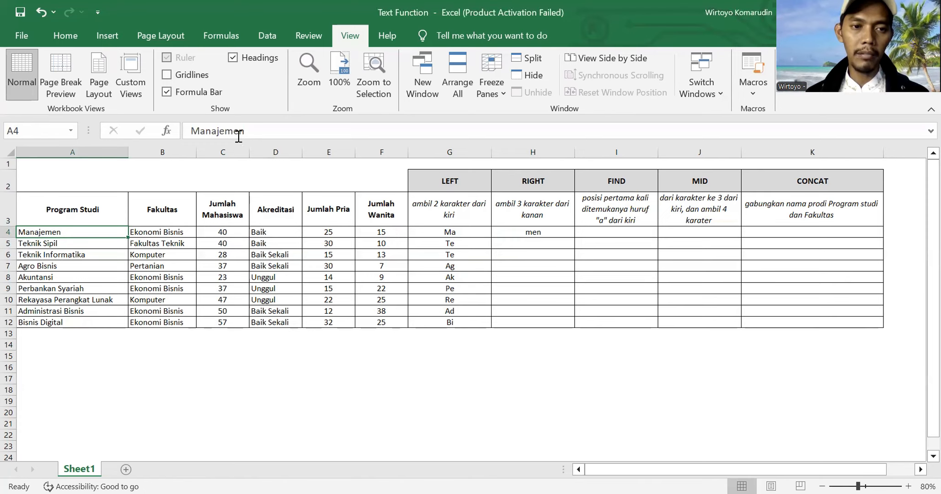
pyautogui.click(74, 244)
pyautogui.click(81, 266)
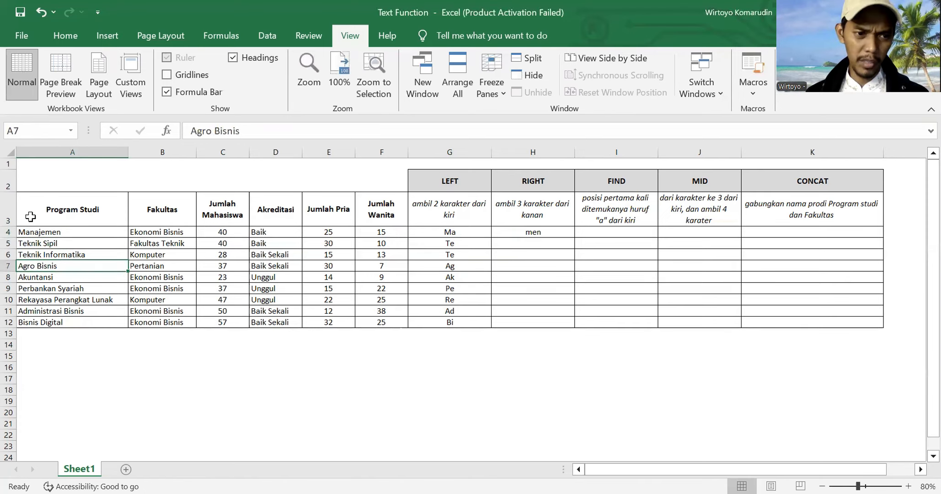
pyautogui.click(64, 246)
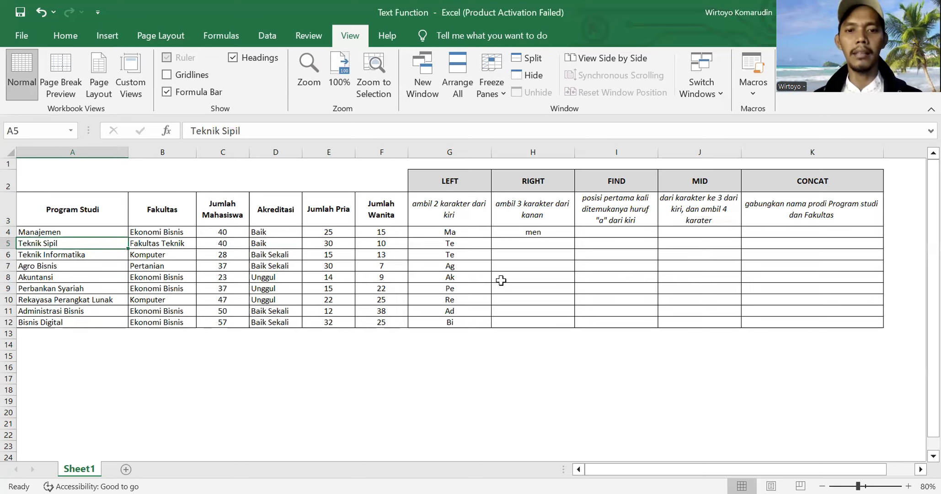
pyautogui.click(532, 233)
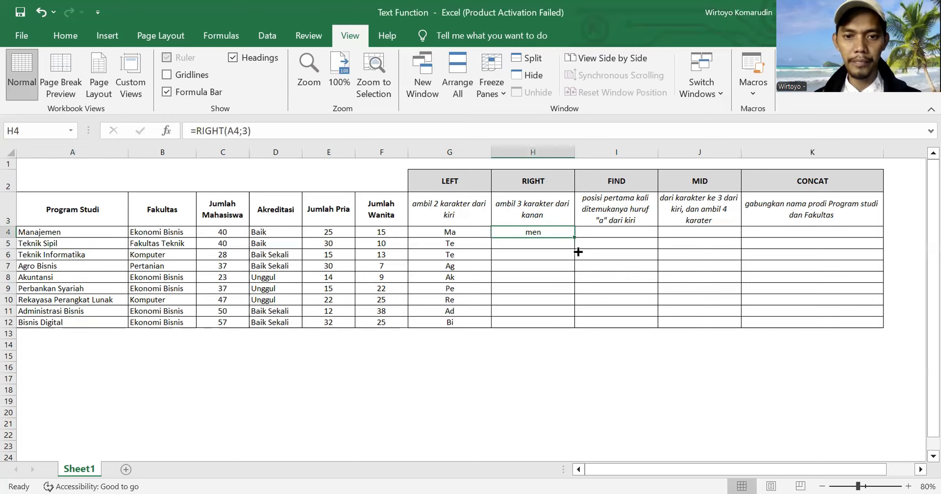
pyautogui.moveTo(579, 251); pyautogui.dragTo(578, 324)
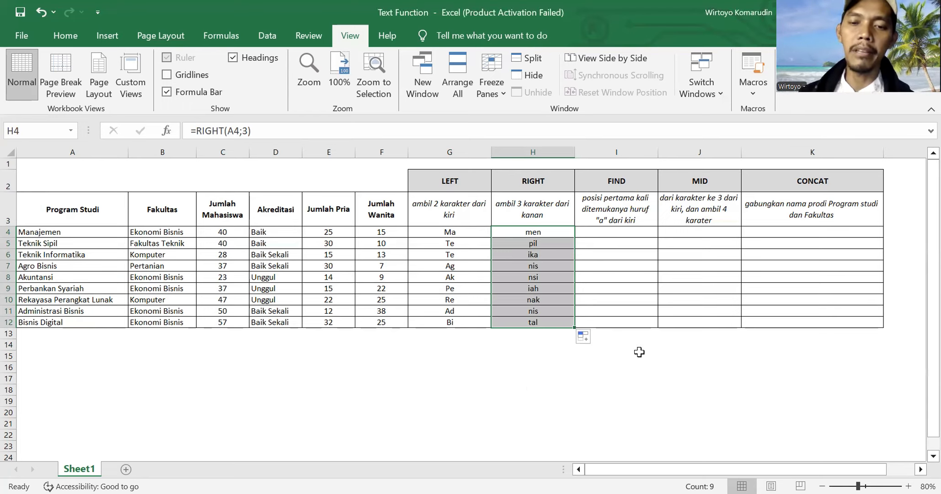
# Enter the formula =FIND("a";A4) in cell I4 to locate the first lowercase "a" in the program name.
pyautogui.click(624, 234)
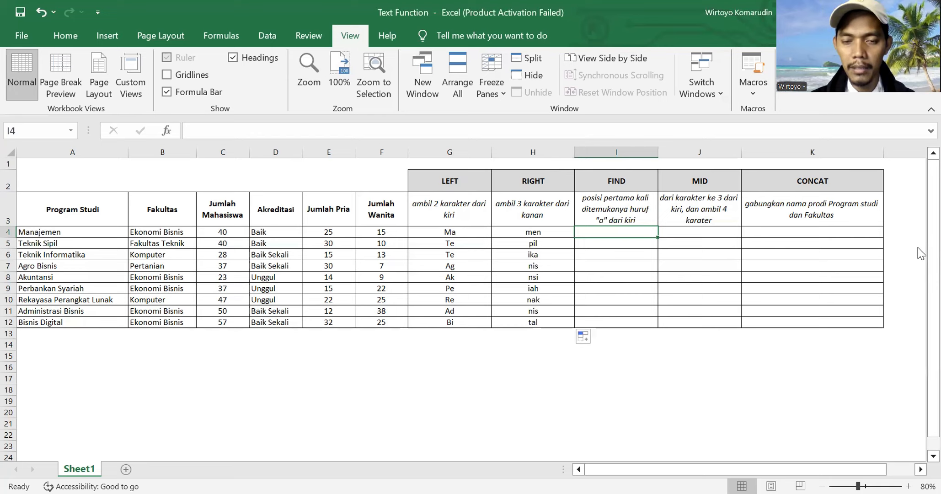
pyautogui.write('=')
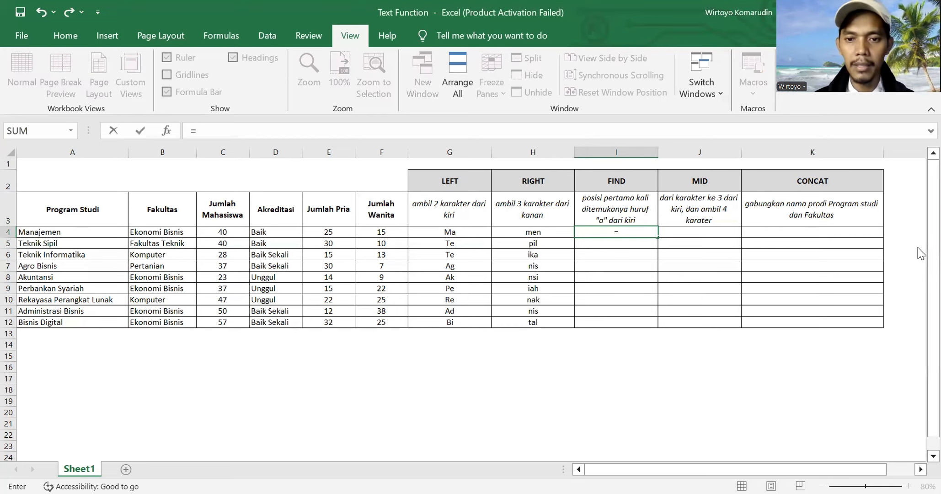
pyautogui.write('FILTERXML(')
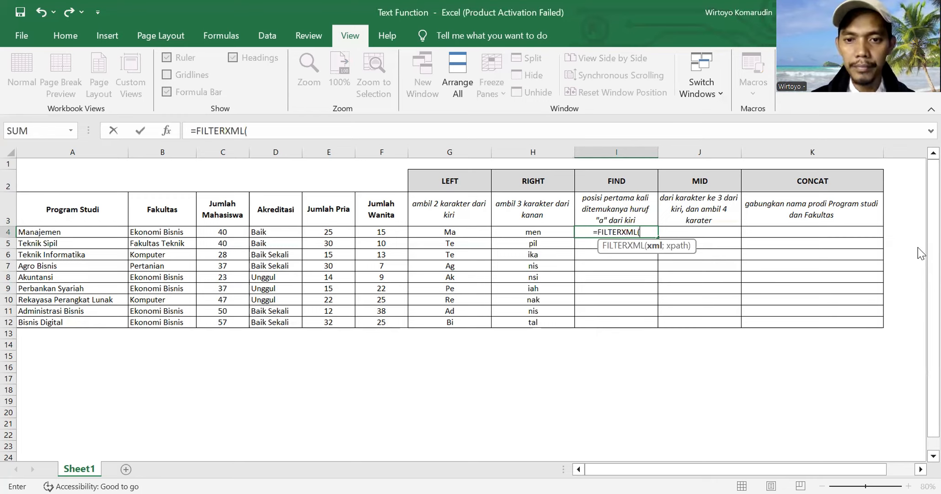
pyautogui.press('BackSpace')
pyautogui.press('BackSpace')
pyautogui.press('BackSpace')
pyautogui.press('BackSpace')
pyautogui.press('BackSpace')
pyautogui.press('BackSpace')
pyautogui.press('BackSpace')
pyautogui.press('BackSpace')
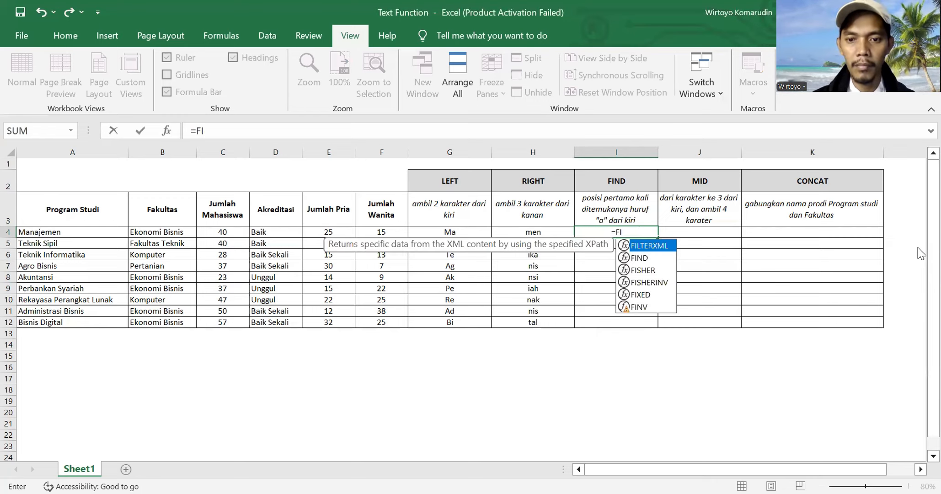
pyautogui.write('ND(')
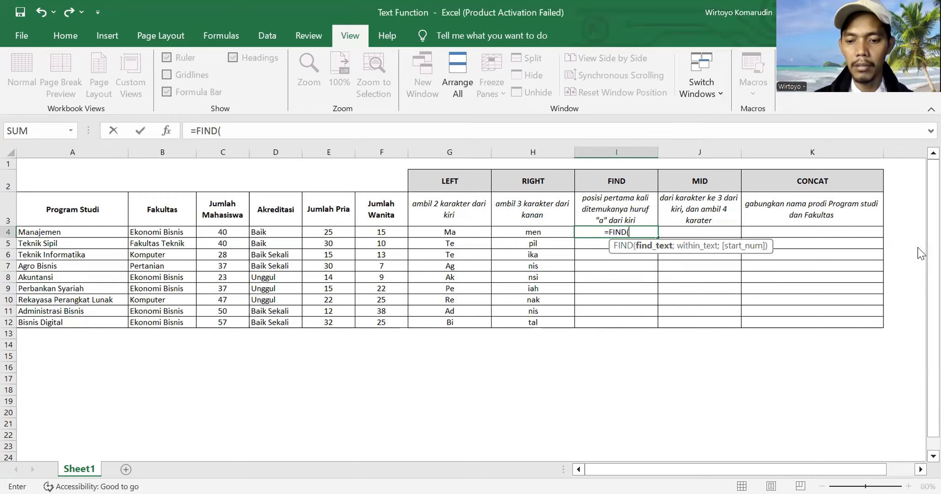
pyautogui.write('""')
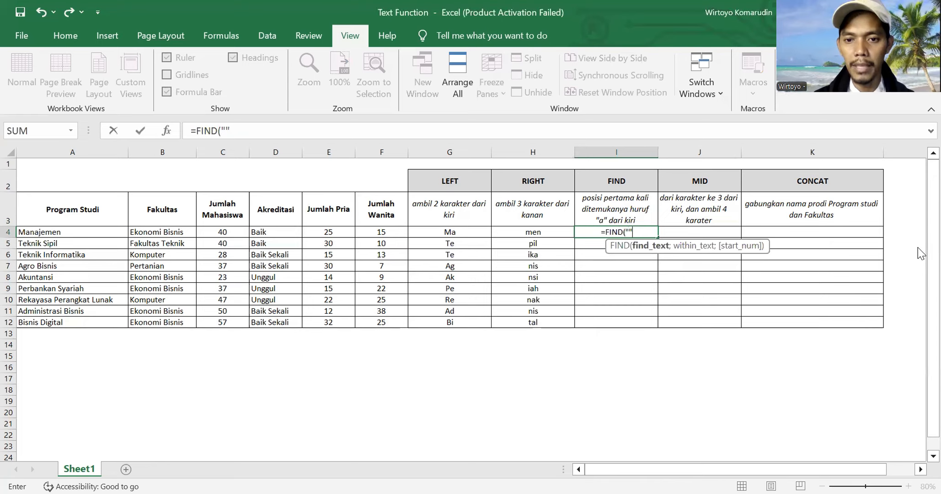
pyautogui.press('Return')
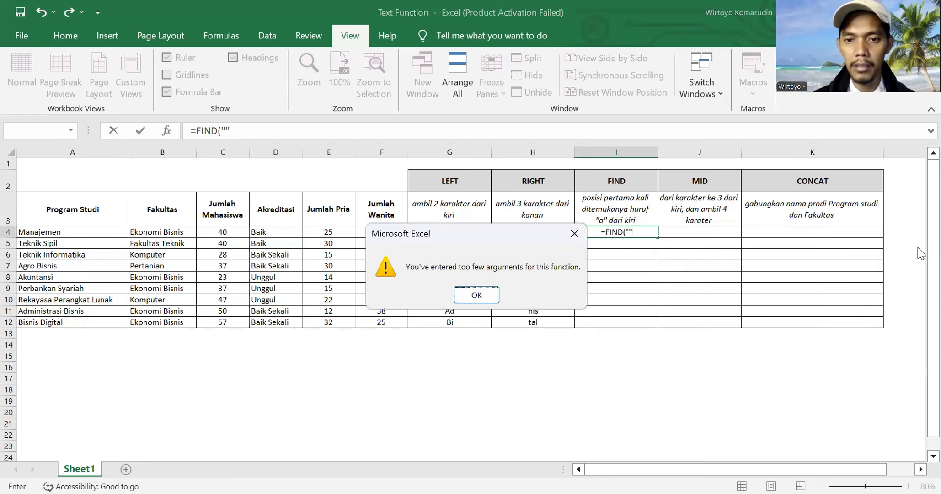
pyautogui.press('Return')
pyautogui.write('A')
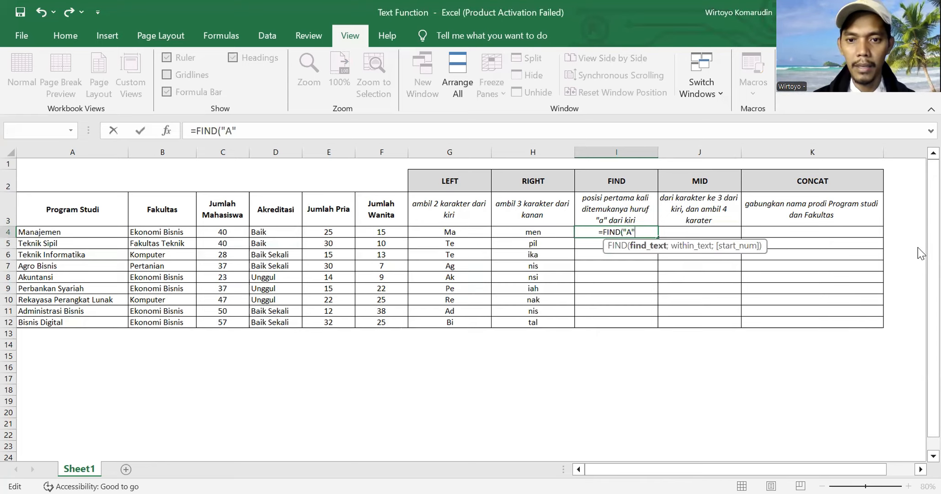
pyautogui.press('BackSpace')
pyautogui.press('BackSpace')
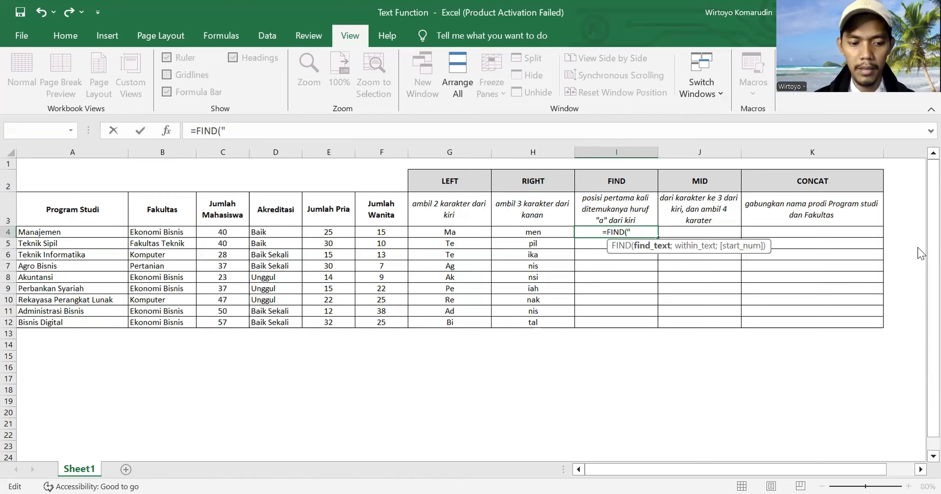
pyautogui.write('a')
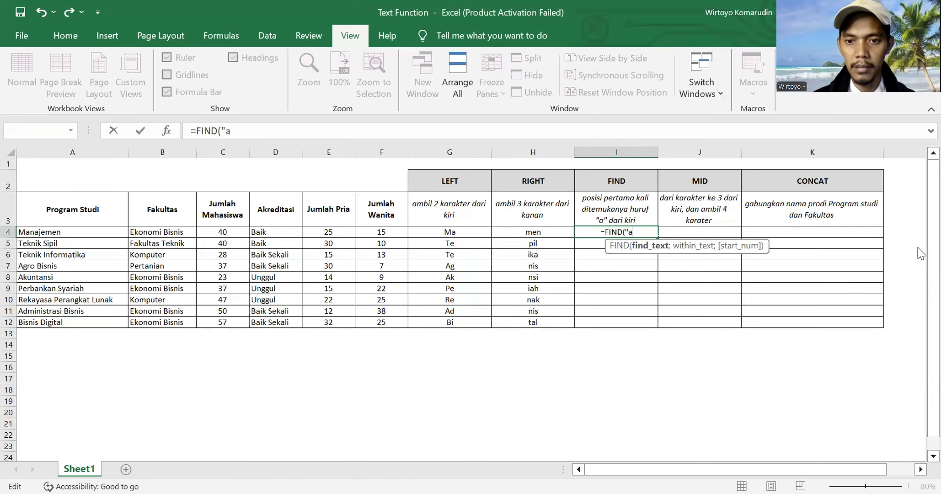
pyautogui.write('";')
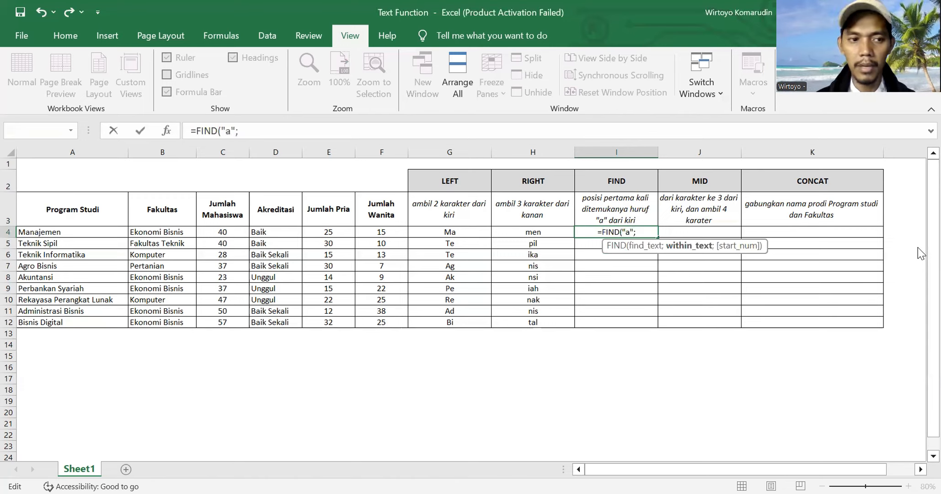
pyautogui.click(25, 231)
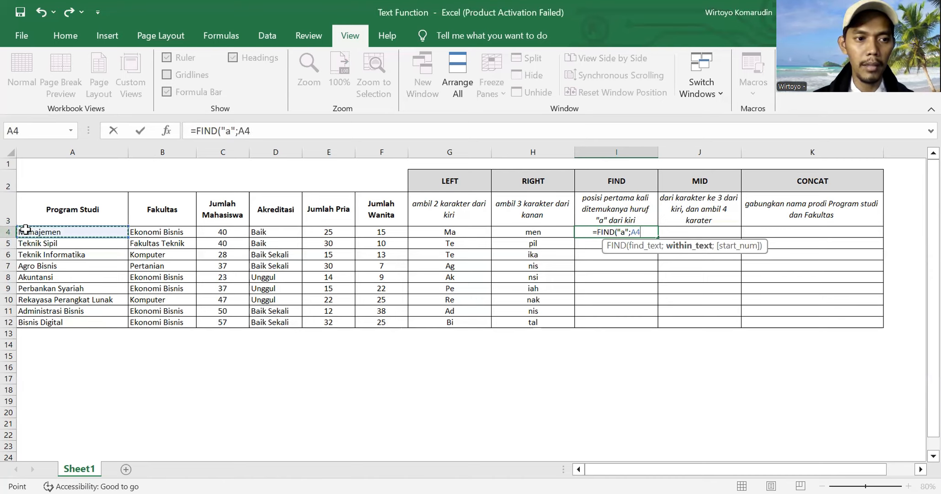
pyautogui.write(')')
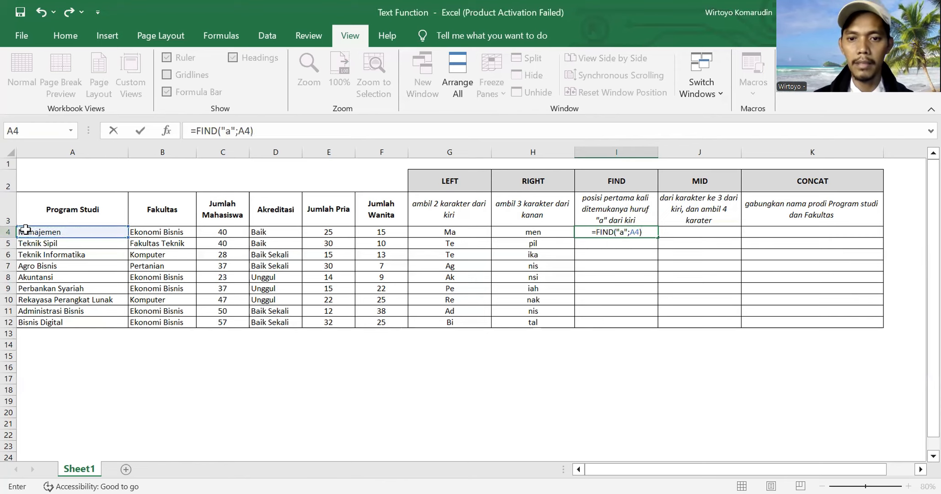
pyautogui.press('Return')
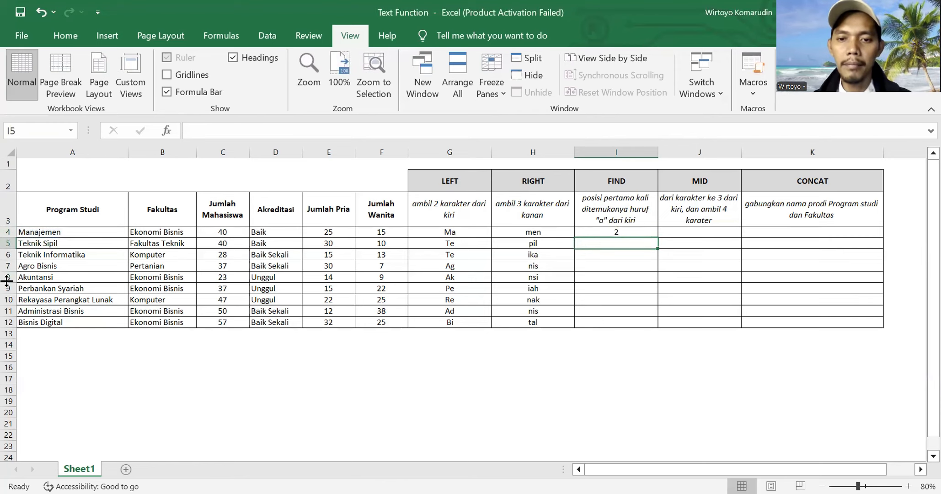
# Copy the FIND formula from I4 down through I12 and inspect the copied formulas in I5 and I7.
pyautogui.click(633, 234)
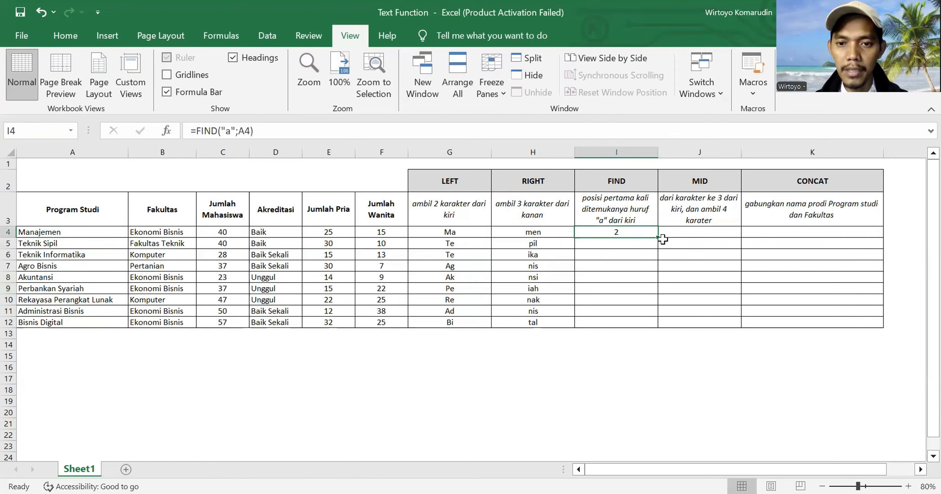
pyautogui.moveTo(658, 237); pyautogui.dragTo(657, 330)
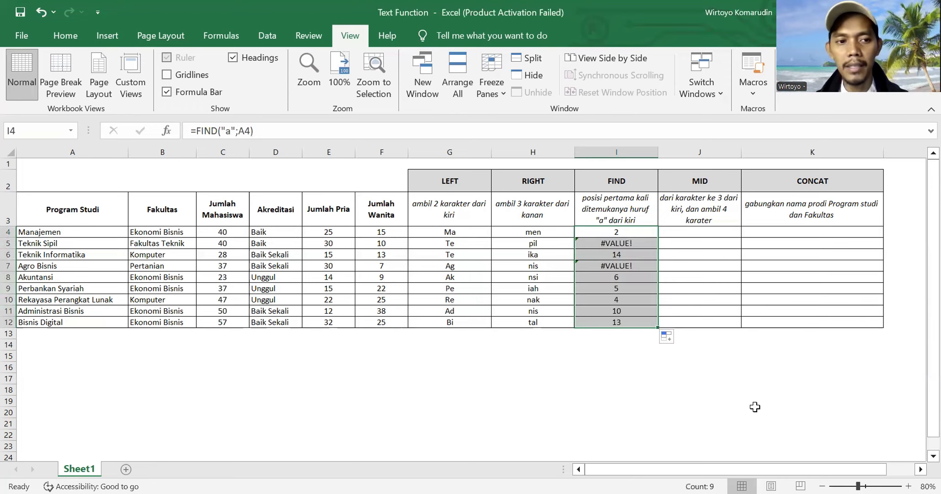
pyautogui.click(615, 232)
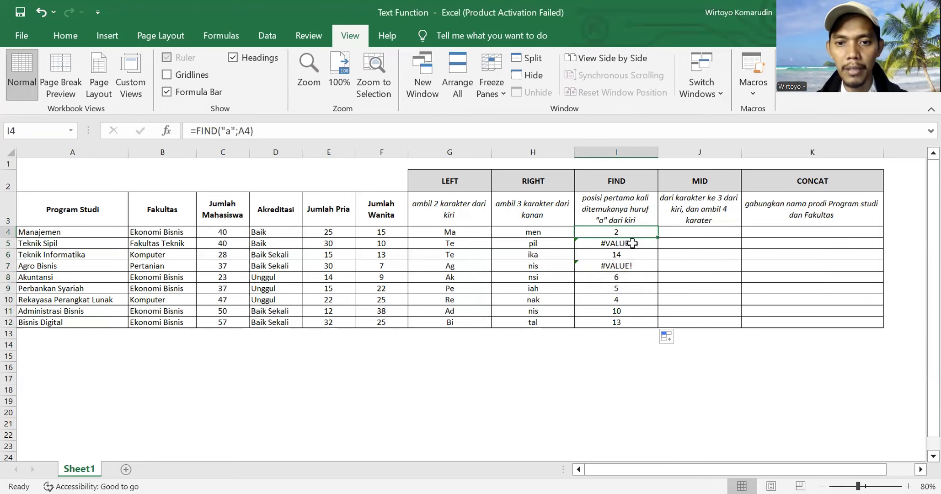
pyautogui.click(633, 243)
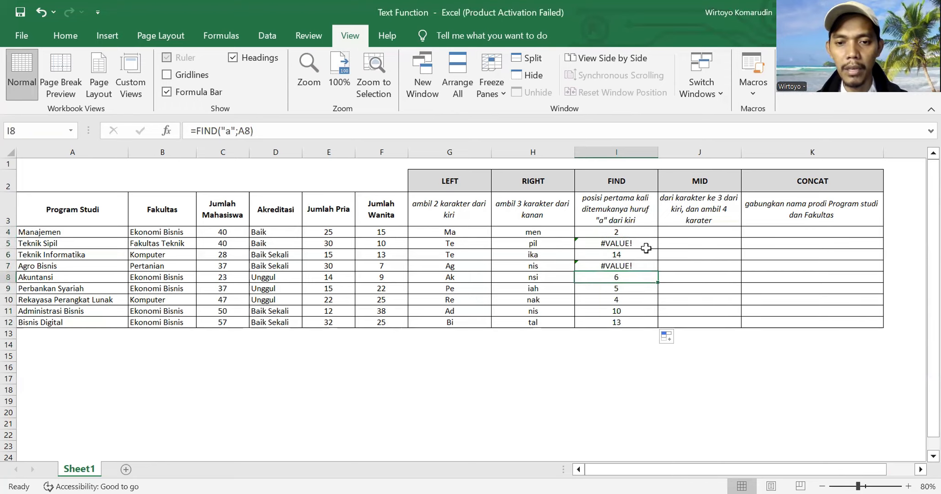
pyautogui.click(645, 246)
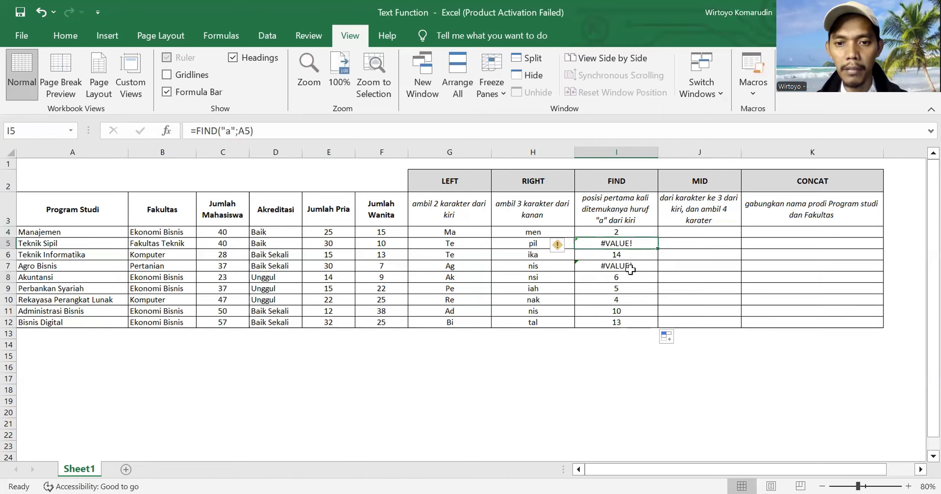
pyautogui.click(630, 268)
pyautogui.click(632, 346)
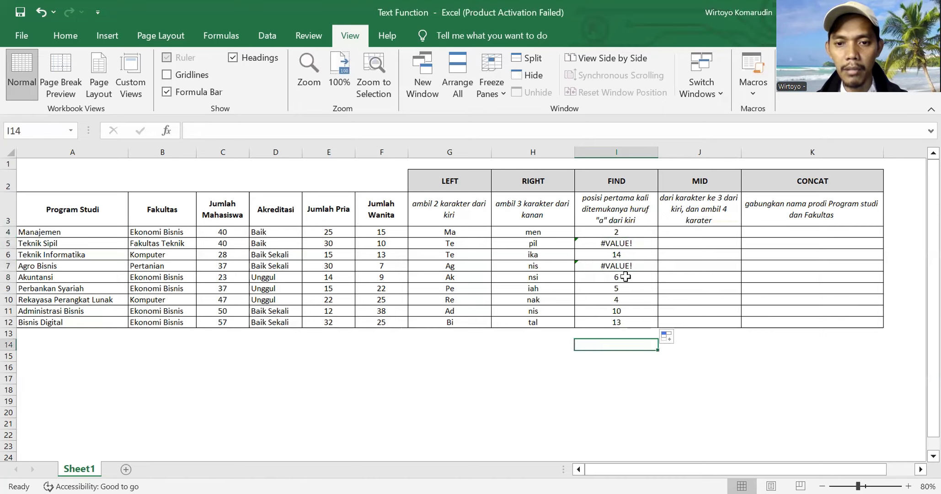
# Compare the FIND results in I5 and I7 with the program names in column A and the instruction in I3.
pyautogui.click(624, 245)
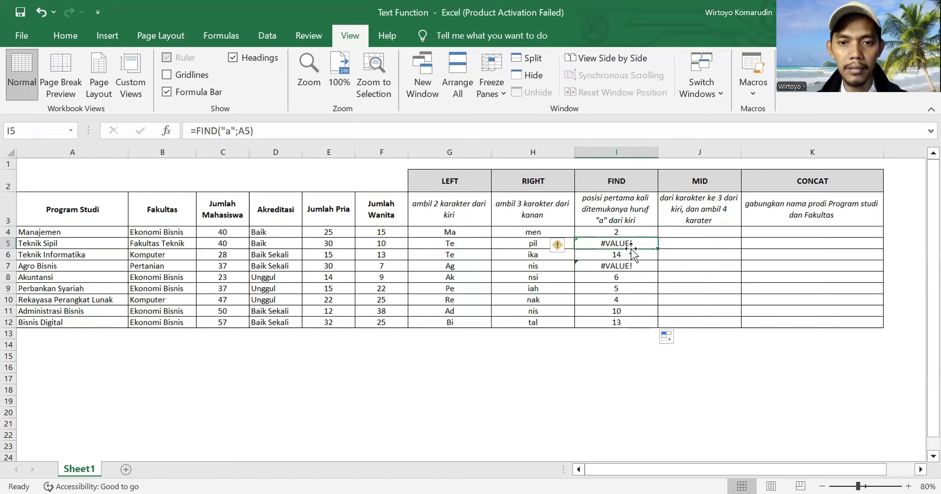
pyautogui.click(38, 243)
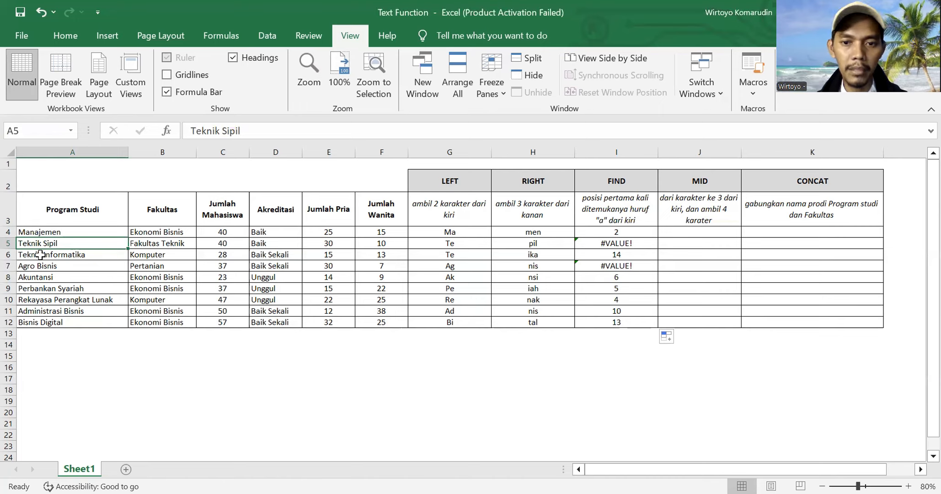
pyautogui.click(59, 257)
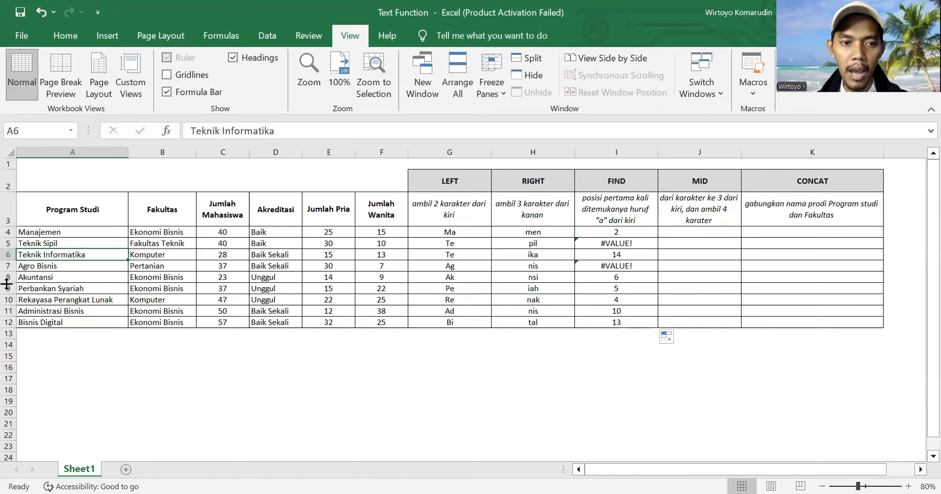
pyautogui.click(41, 272)
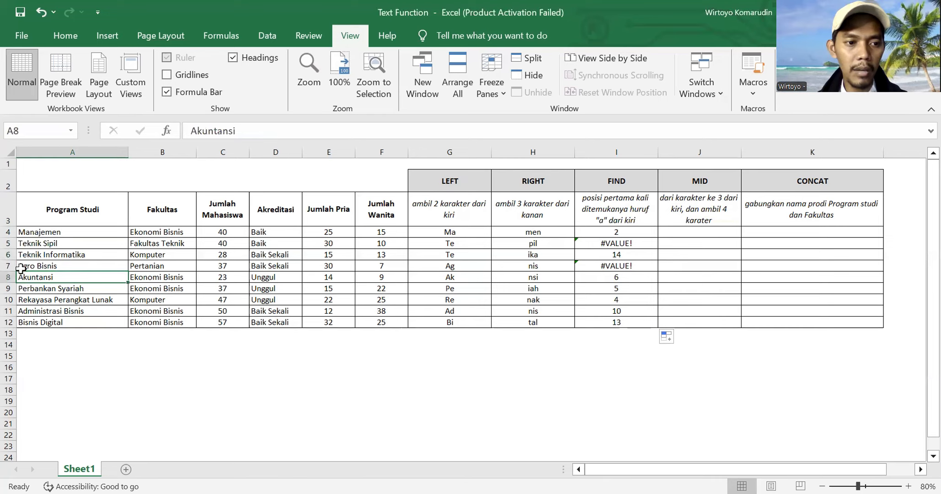
pyautogui.click(10, 266)
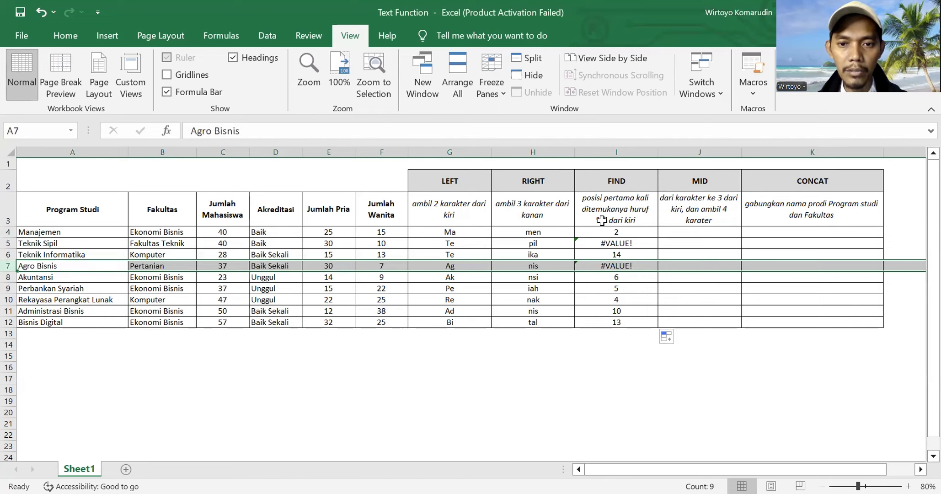
pyautogui.click(602, 221)
pyautogui.click(621, 265)
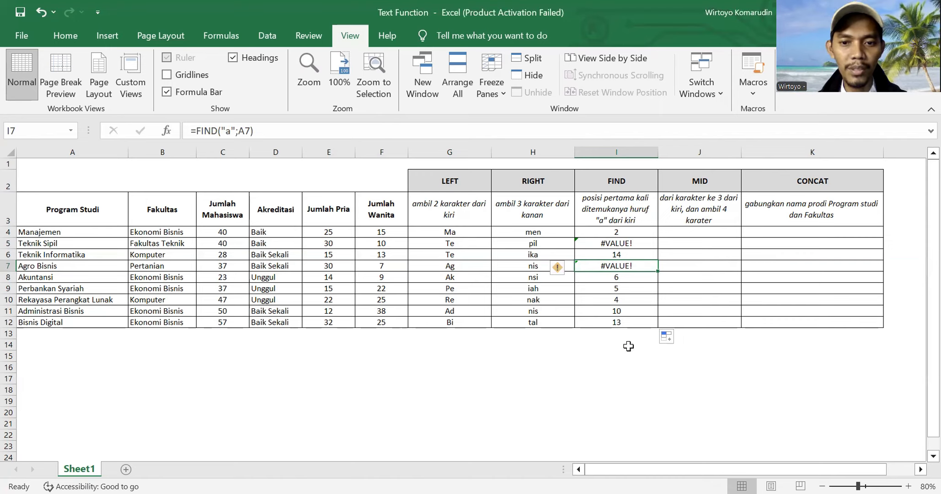
pyautogui.click(51, 267)
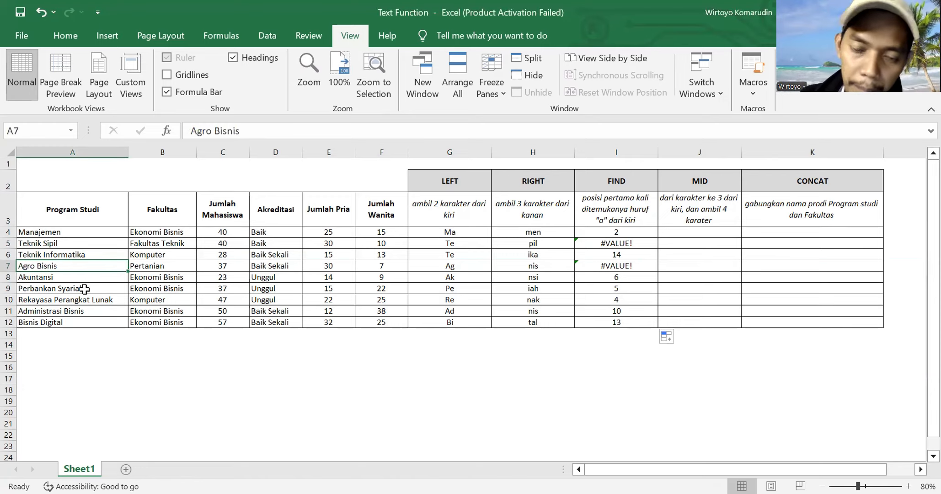
pyautogui.click(636, 266)
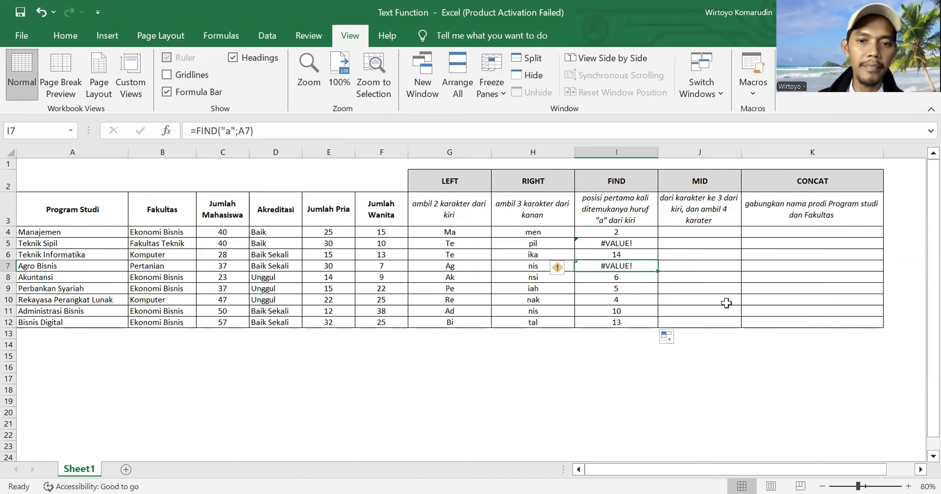
# Compare the FIND result in I8 with the program name Akuntansi in A8, checking its letter case.
pyautogui.click(626, 275)
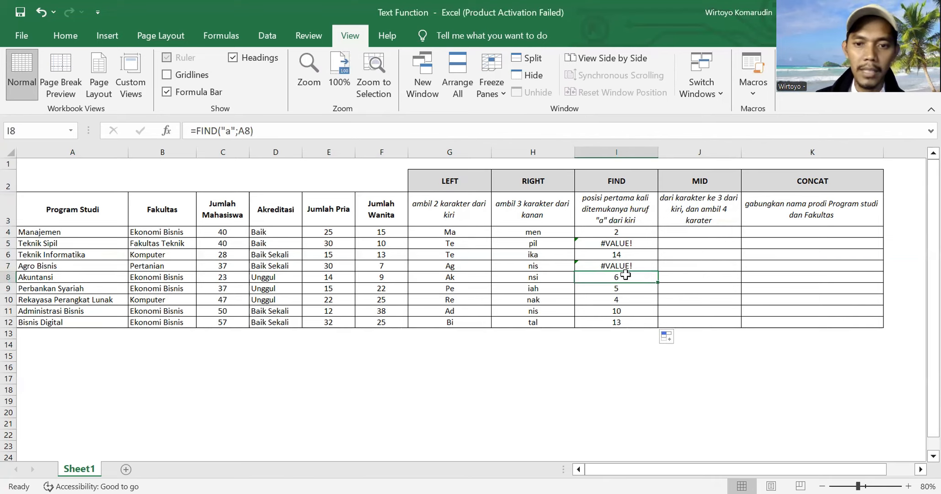
pyautogui.press('Left')
pyautogui.press('Left')
pyautogui.press('Left')
pyautogui.press('Left')
pyautogui.press('Left')
pyautogui.press('Left')
pyautogui.press('Left')
pyautogui.press('Left')
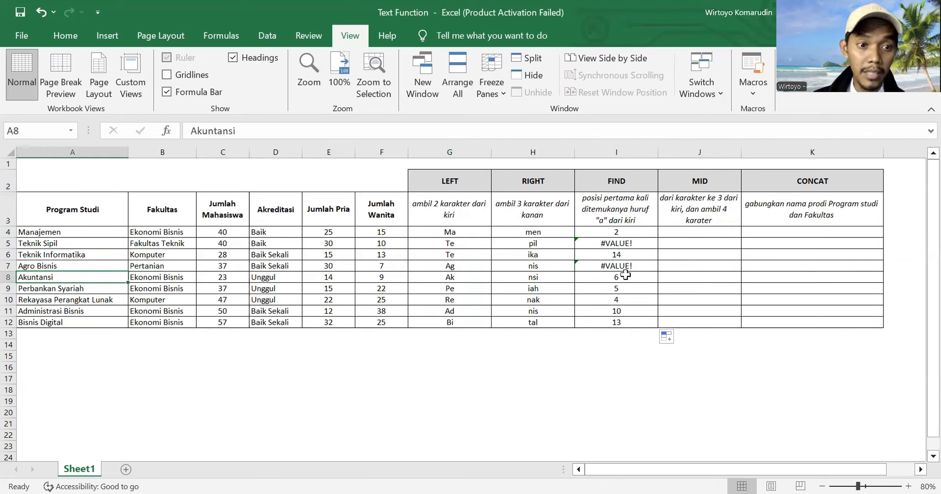
pyautogui.press('Right')
pyautogui.press('Right')
pyautogui.press('Right')
pyautogui.press('Left')
pyautogui.press('Left')
pyautogui.press('Left')
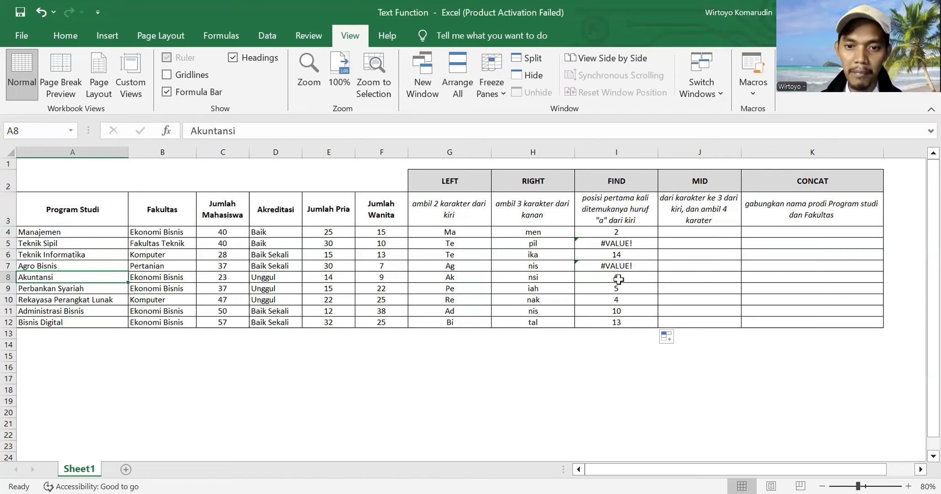
# Review the remaining FIND results in column I, checking cells I8, I11, I12, I9, I4 and I5.
pyautogui.click(622, 277)
pyautogui.click(624, 311)
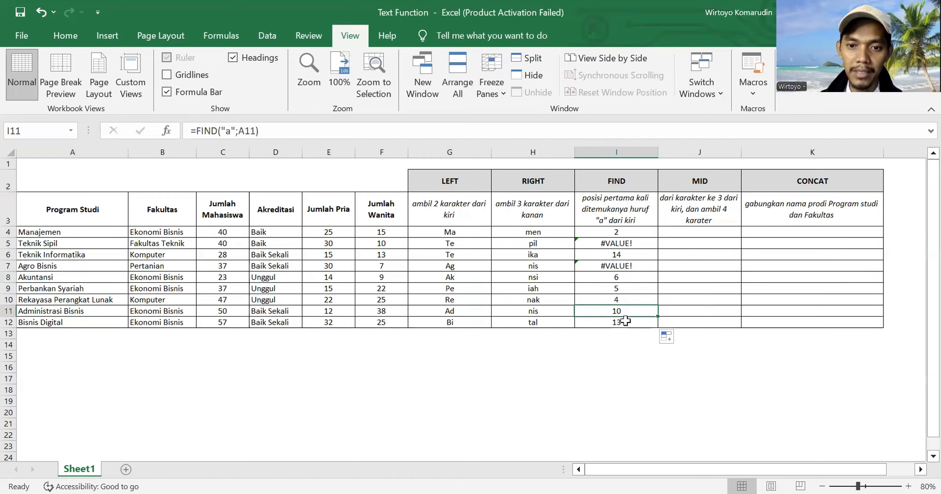
pyautogui.click(624, 322)
pyautogui.click(619, 290)
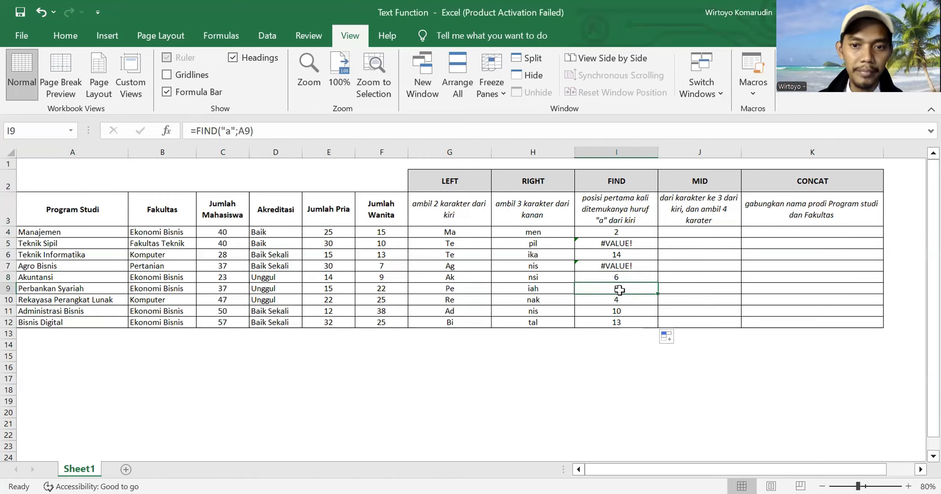
pyautogui.click(625, 233)
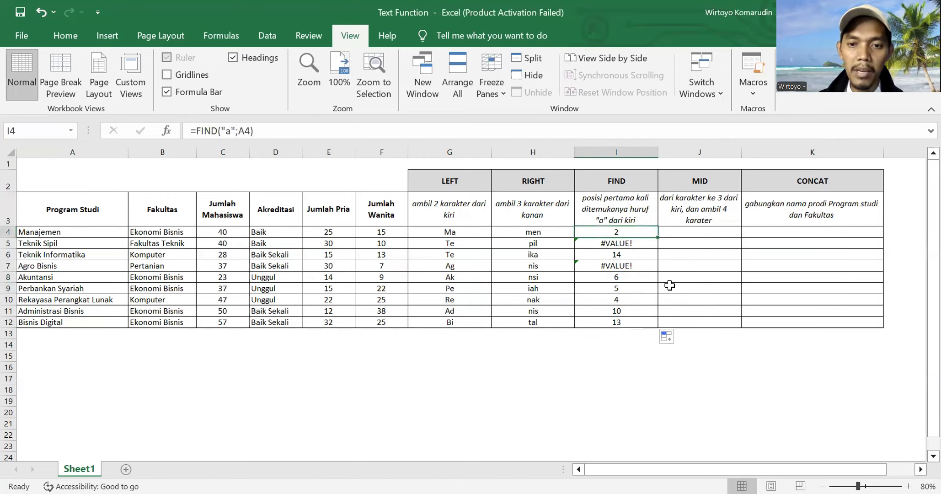
pyautogui.click(632, 245)
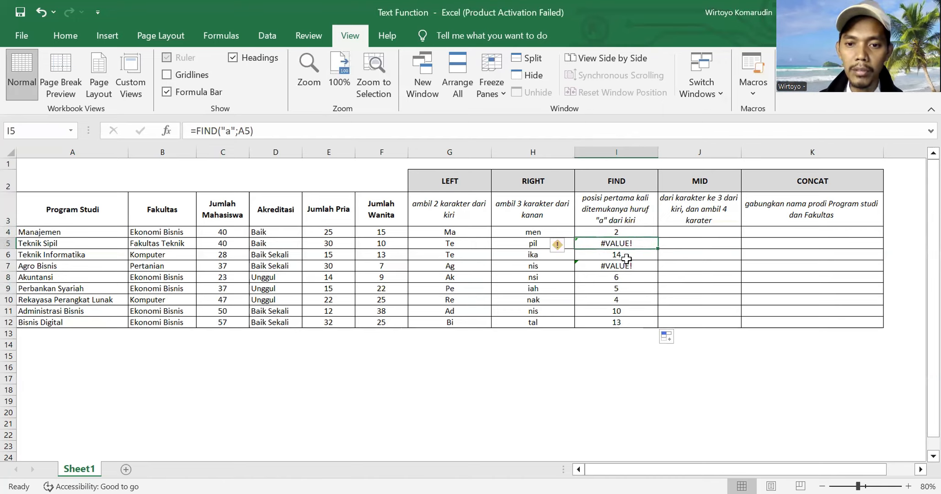
# Wrap the FIND formula in I5 in IFERROR with an empty-text fallback and copy it down through I12.
pyautogui.click(196, 132)
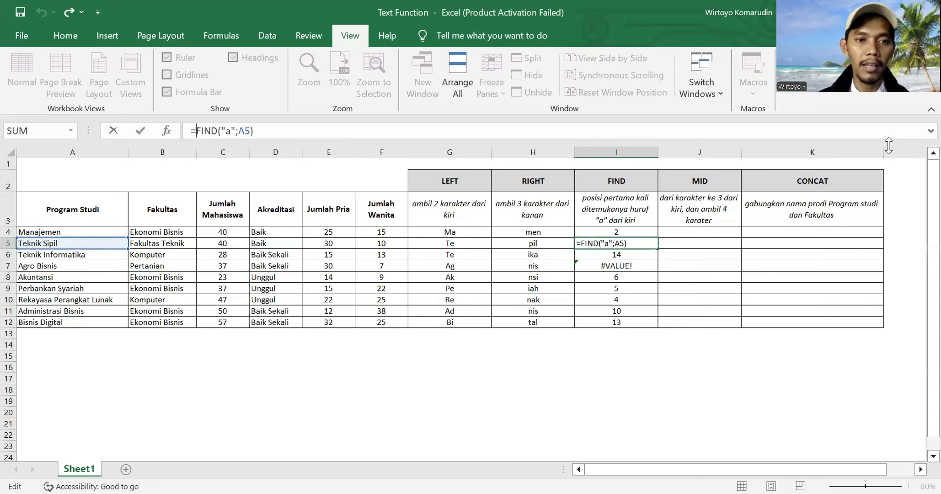
pyautogui.write('IFERROR(')
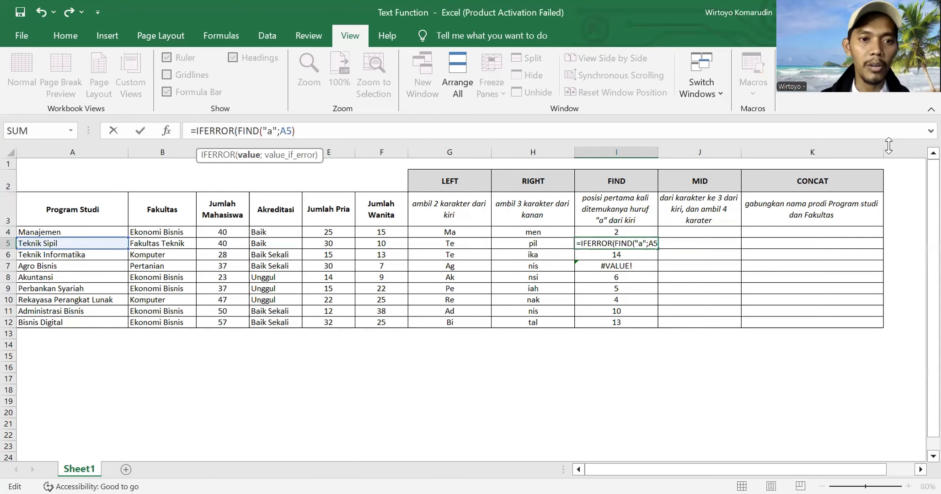
pyautogui.click(321, 131)
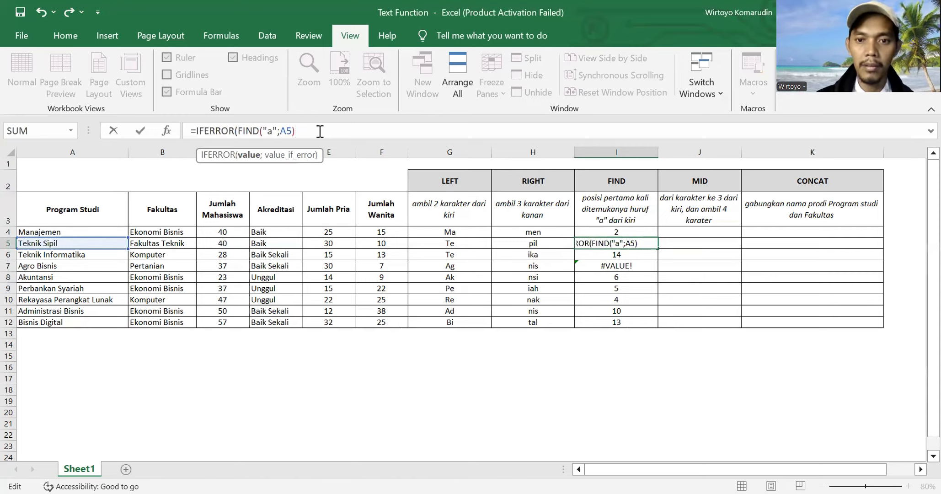
pyautogui.write(';""')
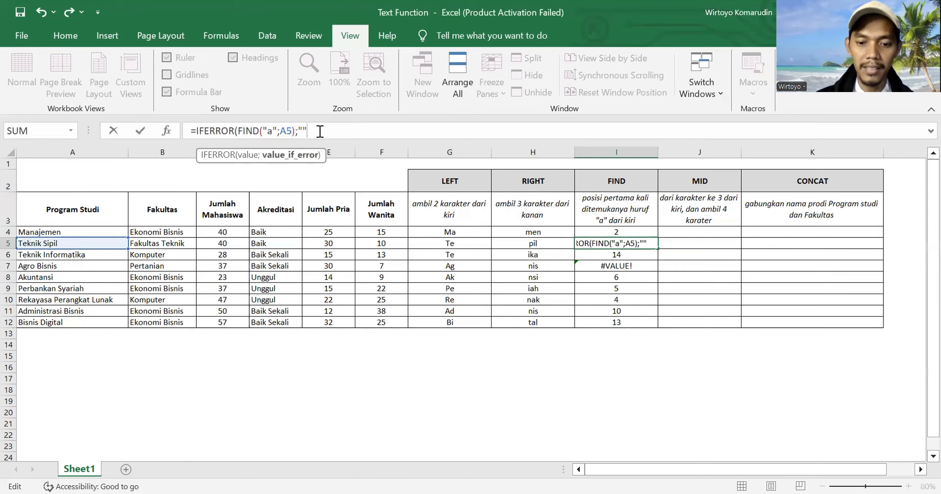
pyautogui.press('Return')
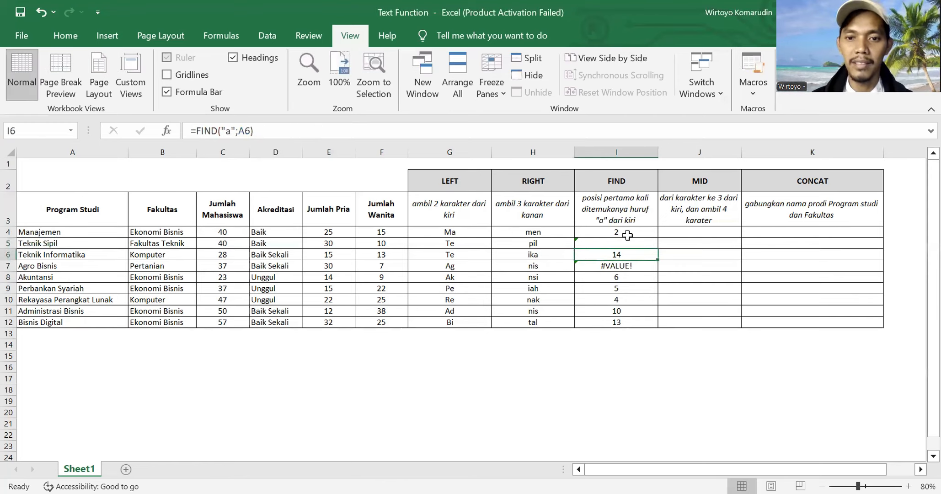
pyautogui.click(630, 233)
pyautogui.click(631, 244)
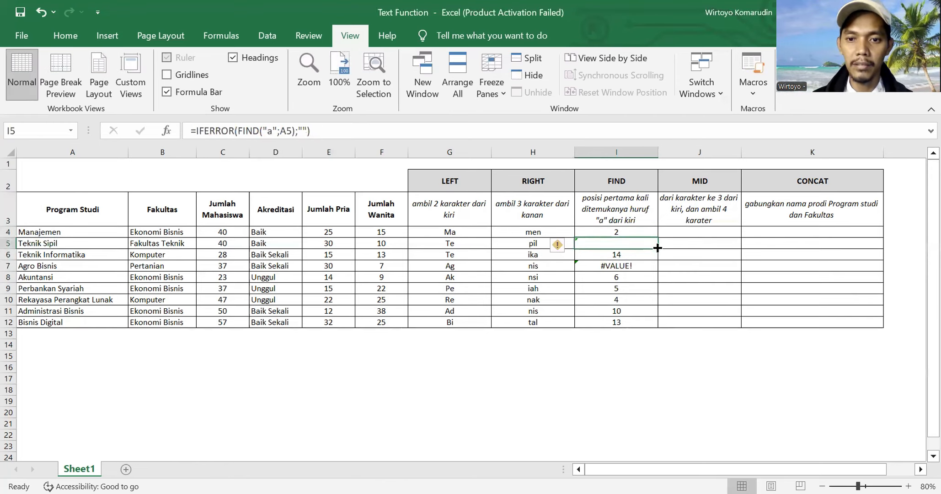
pyautogui.moveTo(658, 248); pyautogui.dragTo(658, 325)
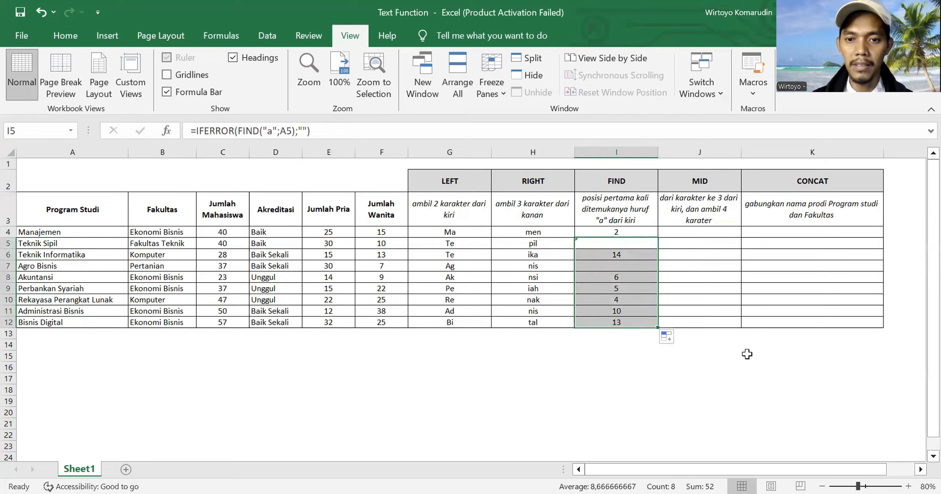
# Wrap the FIND formula in I4 in IFERROR with "" as the error value and copy it down through I12.
pyautogui.click(626, 231)
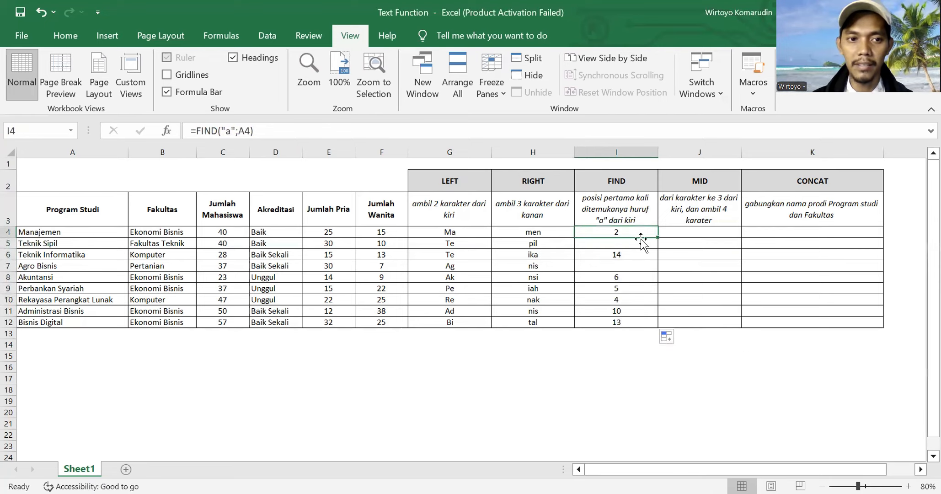
pyautogui.click(196, 131)
pyautogui.write('i')
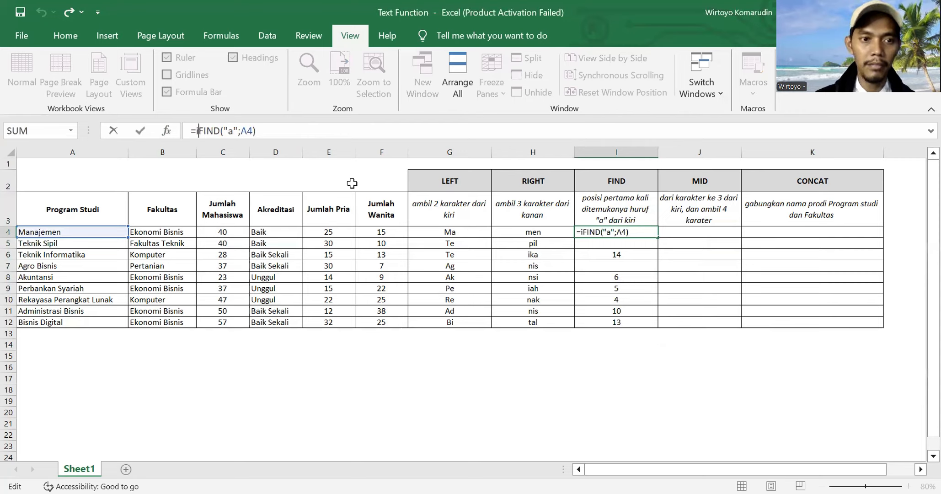
pyautogui.write('FERROR(')
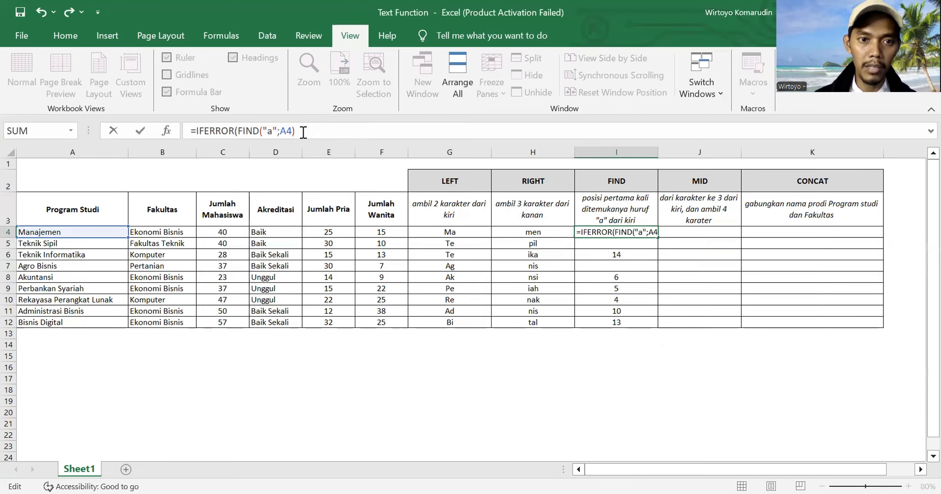
pyautogui.press('End')
pyautogui.write(';""')
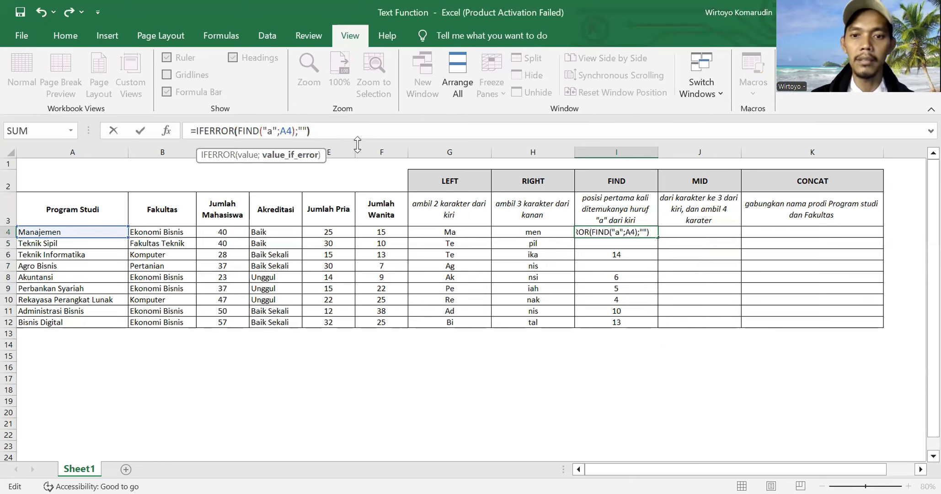
pyautogui.write(')')
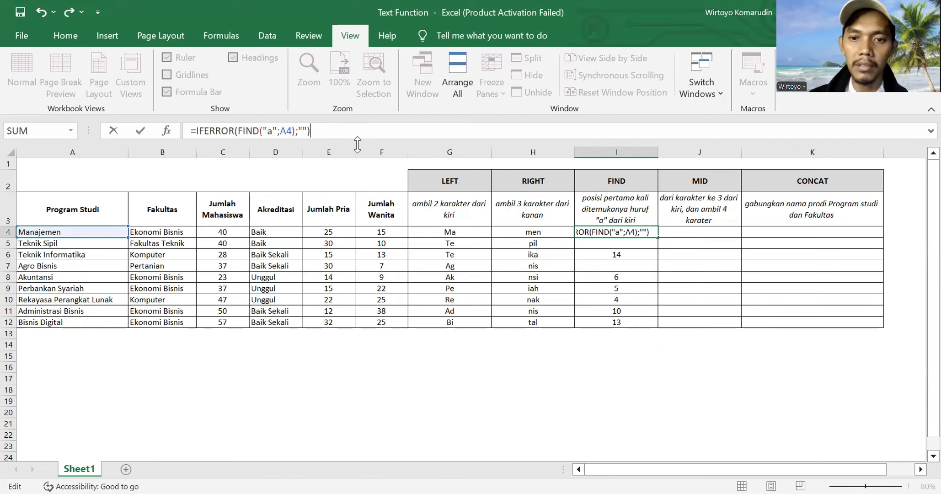
pyautogui.press('Return')
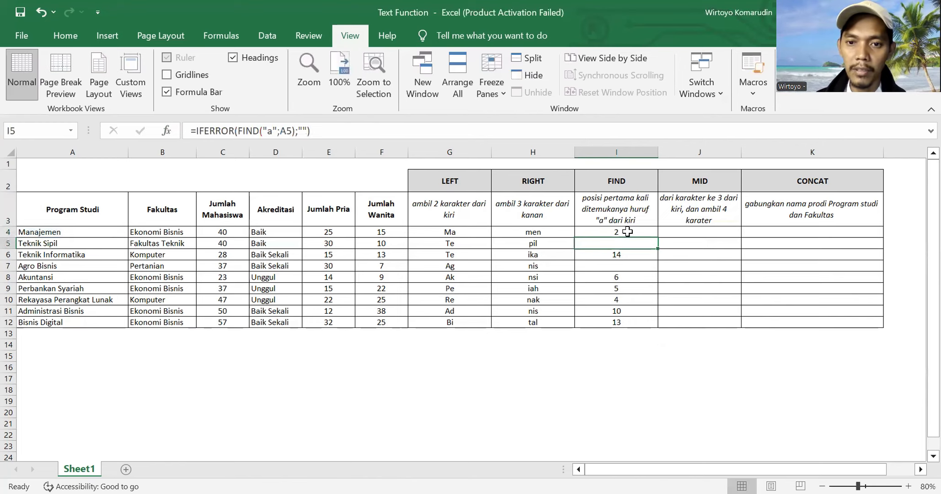
pyautogui.click(624, 232)
pyautogui.moveTo(657, 237); pyautogui.dragTo(658, 327)
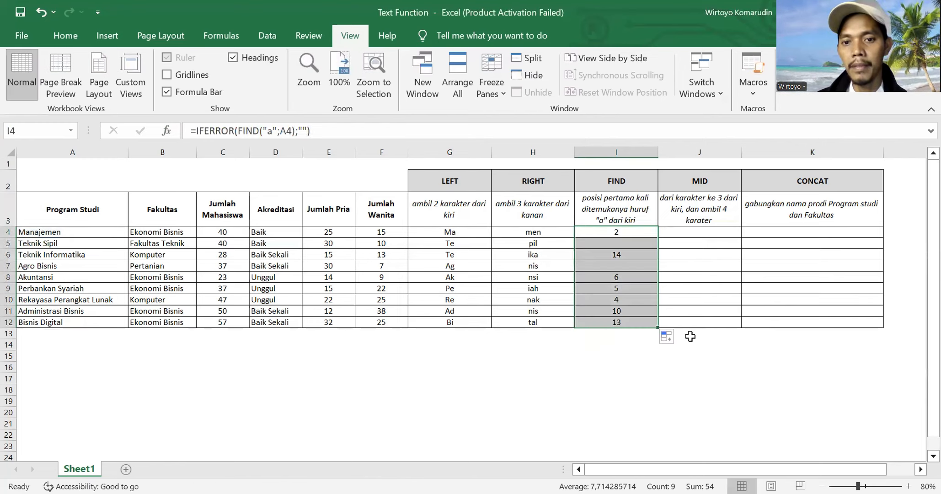
# Set the IFERROR fallback text in I4 to "tidak ada" and copy the formula down through I12.
pyautogui.click(303, 131)
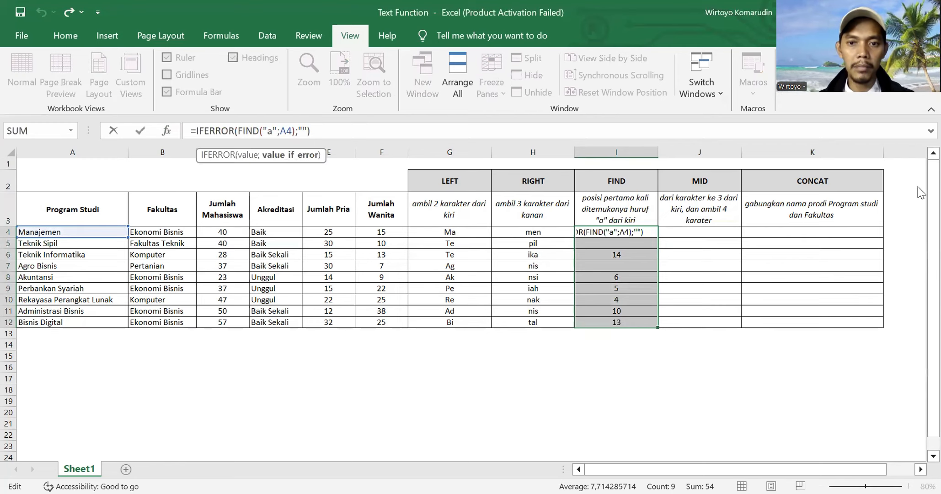
pyautogui.click(837, 424)
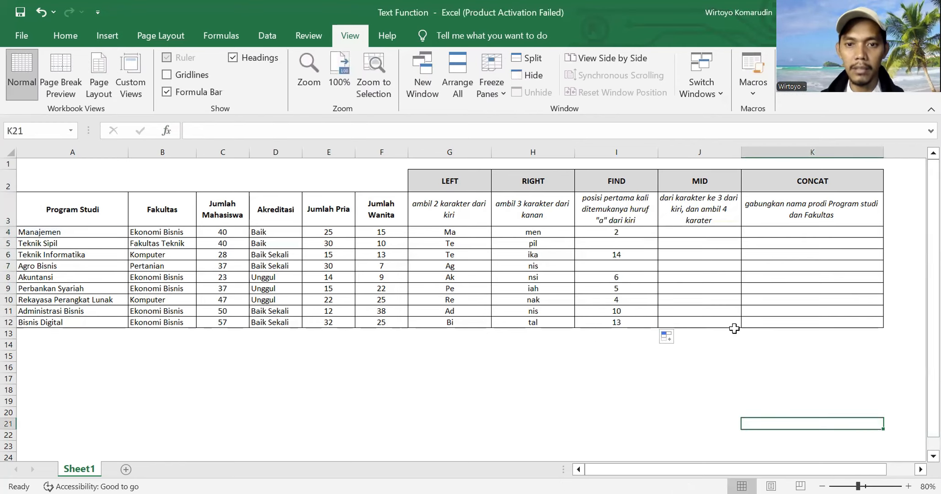
pyautogui.click(635, 232)
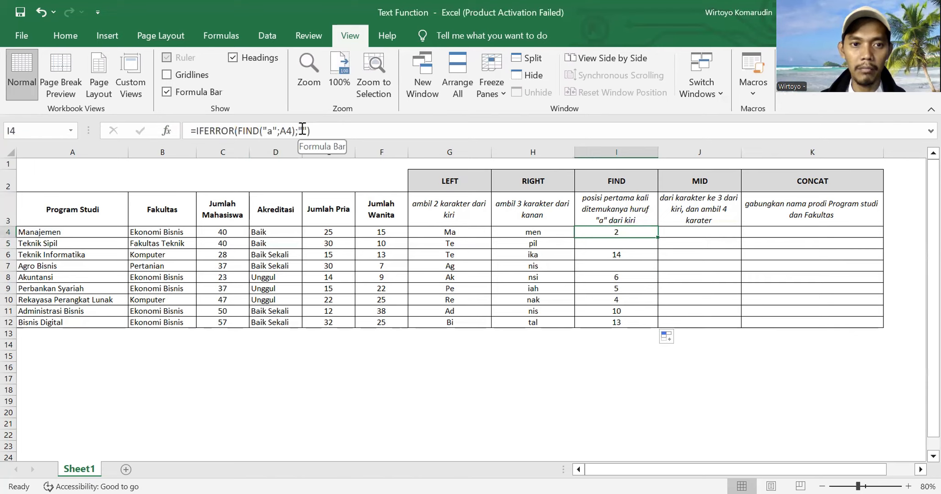
pyautogui.press('F2')
pyautogui.press('Left')
pyautogui.press('Left')
pyautogui.write('tidak ada')
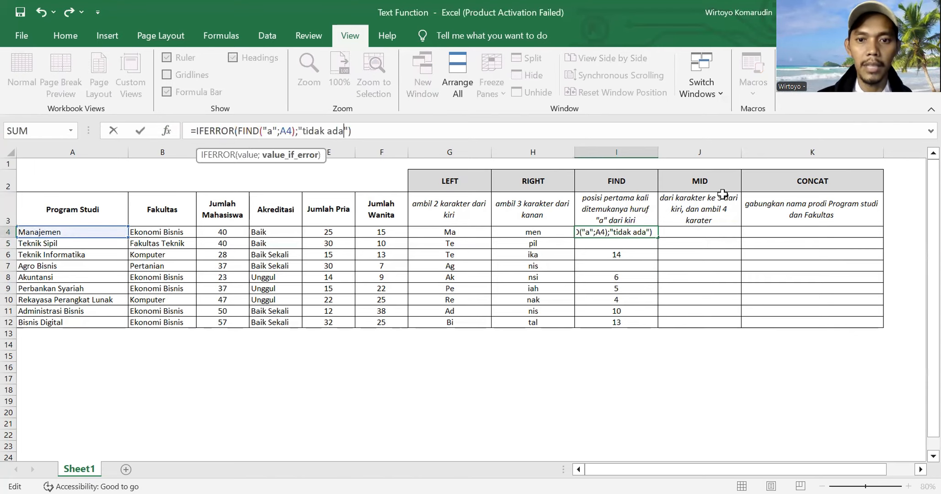
pyautogui.press('Return')
pyautogui.click(630, 233)
pyautogui.moveTo(658, 237); pyautogui.dragTo(659, 328)
pyautogui.click(696, 400)
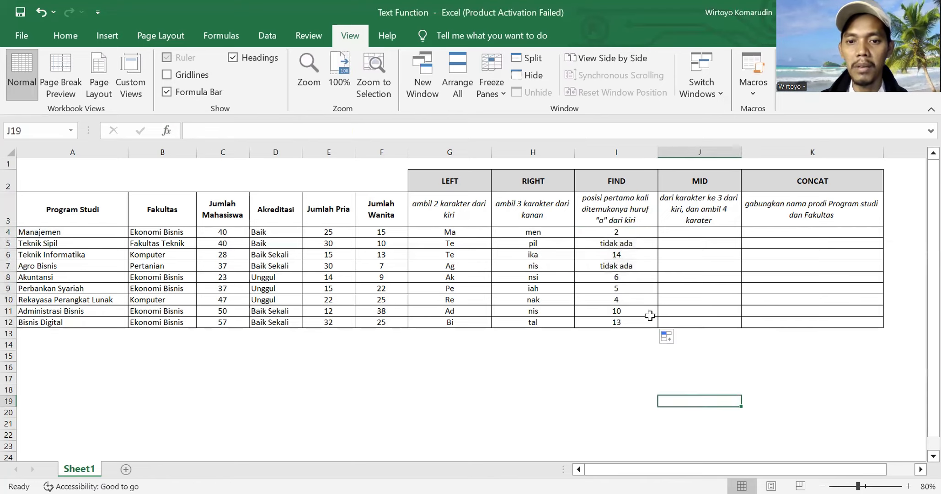
pyautogui.click(583, 385)
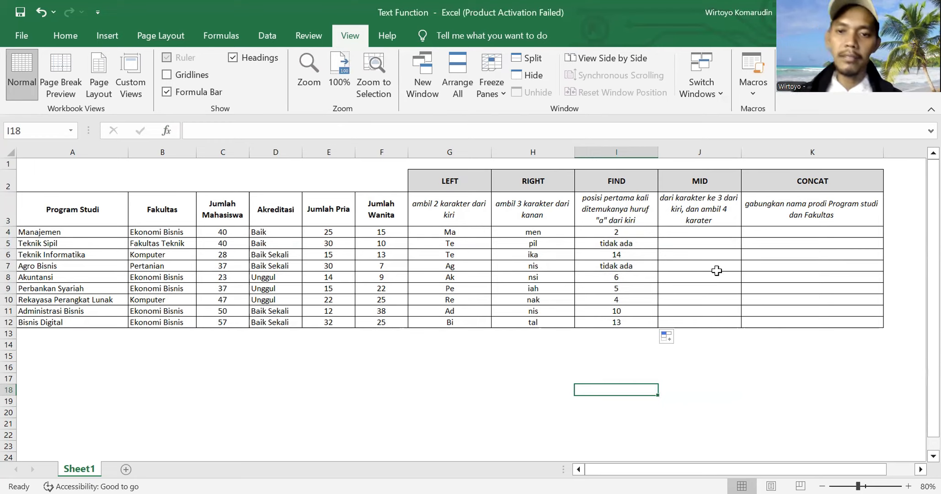
# Review the IFERROR and FIND results in I4:I12, checking the formulas in I4, I5, I7, I10 and I12.
pyautogui.click(716, 234)
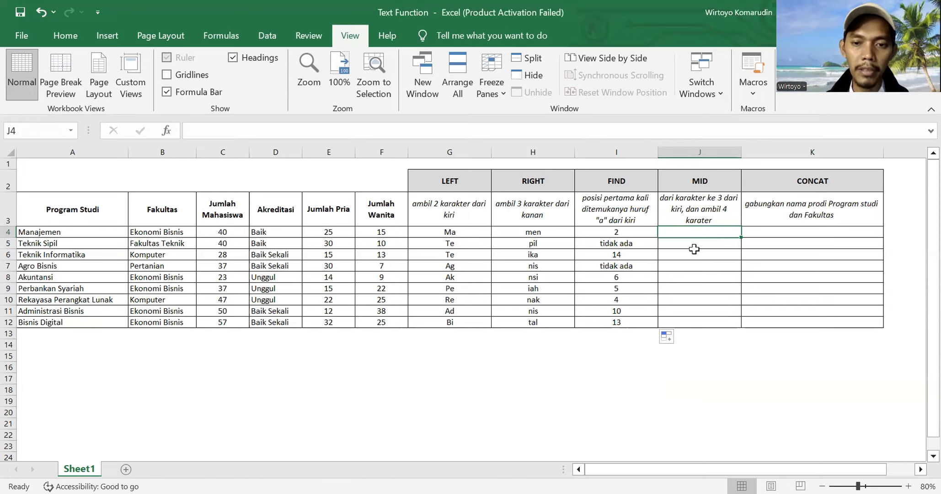
pyautogui.click(625, 231)
pyautogui.click(616, 322)
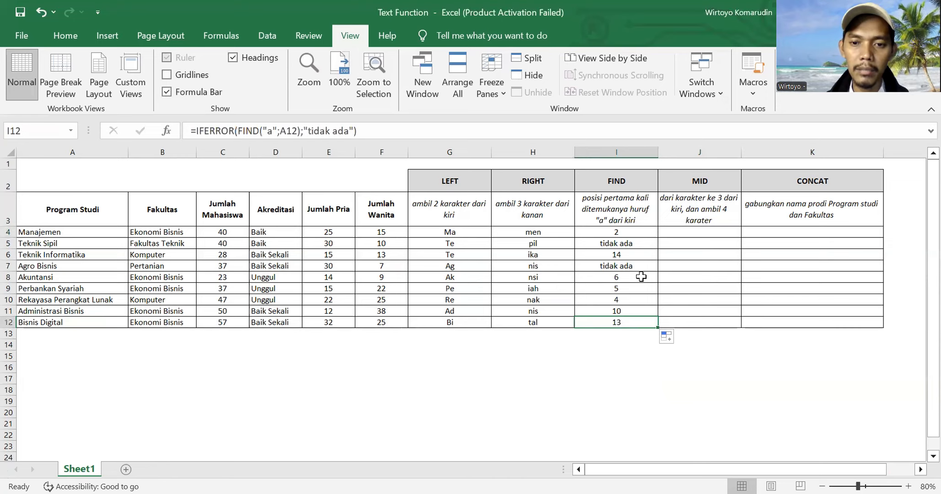
pyautogui.click(628, 232)
pyautogui.click(625, 302)
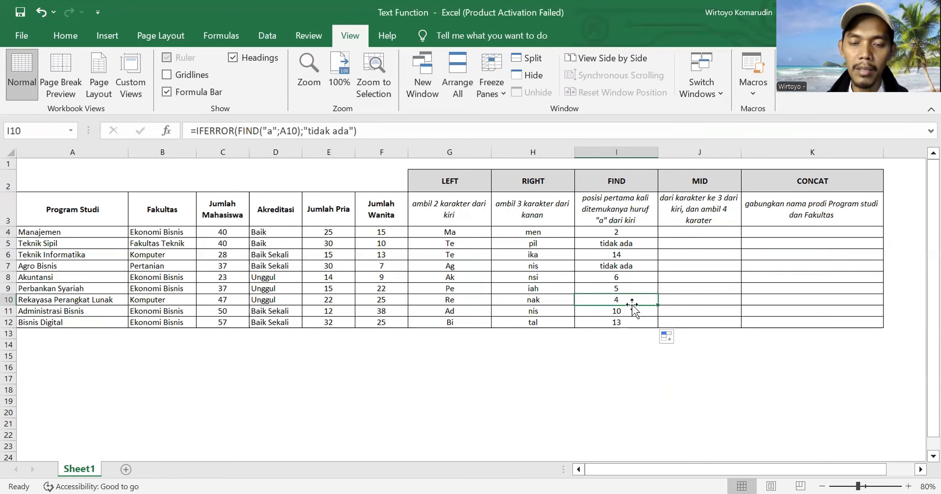
pyautogui.click(627, 356)
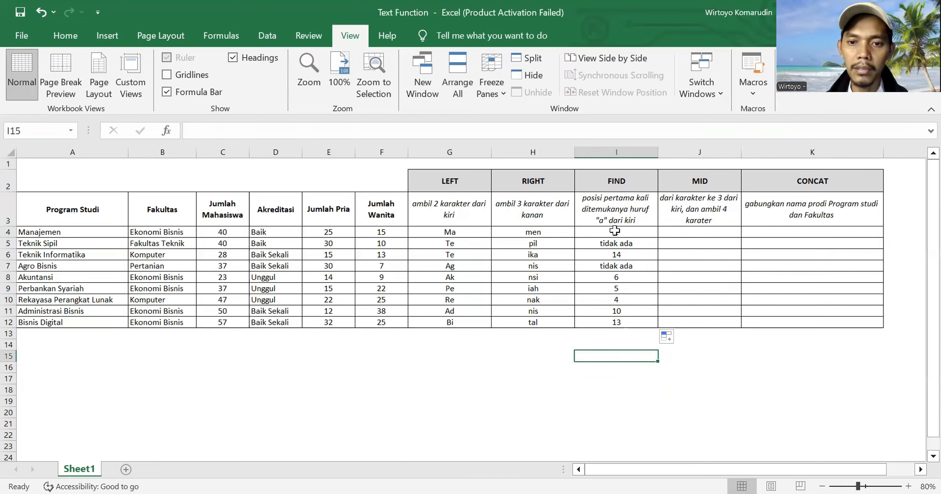
pyautogui.click(632, 344)
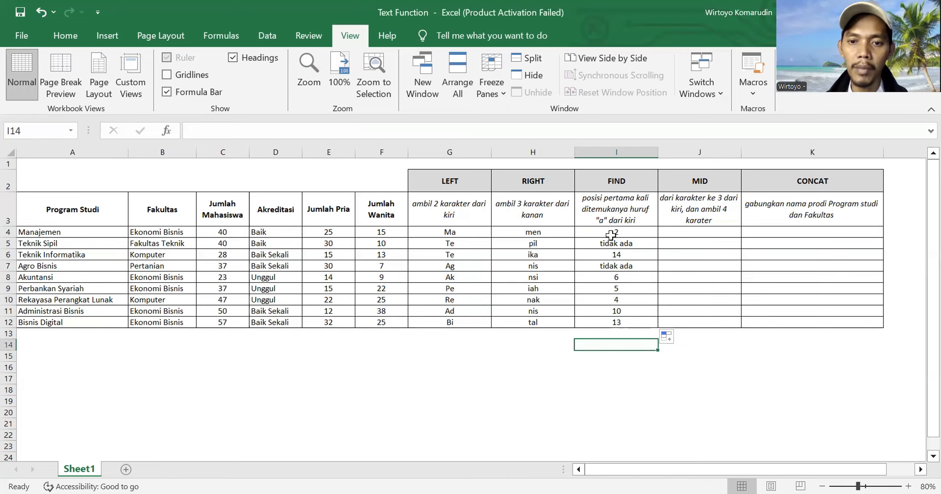
pyautogui.click(611, 235)
pyautogui.click(623, 243)
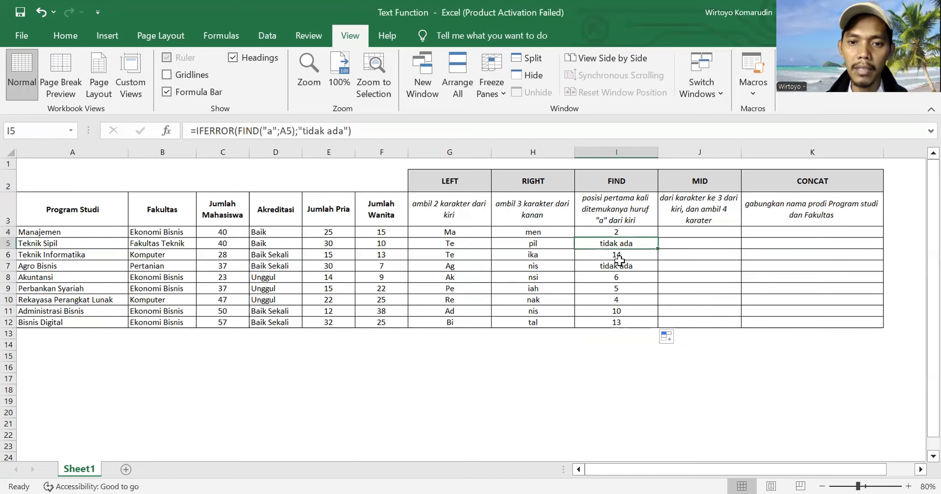
pyautogui.click(619, 261)
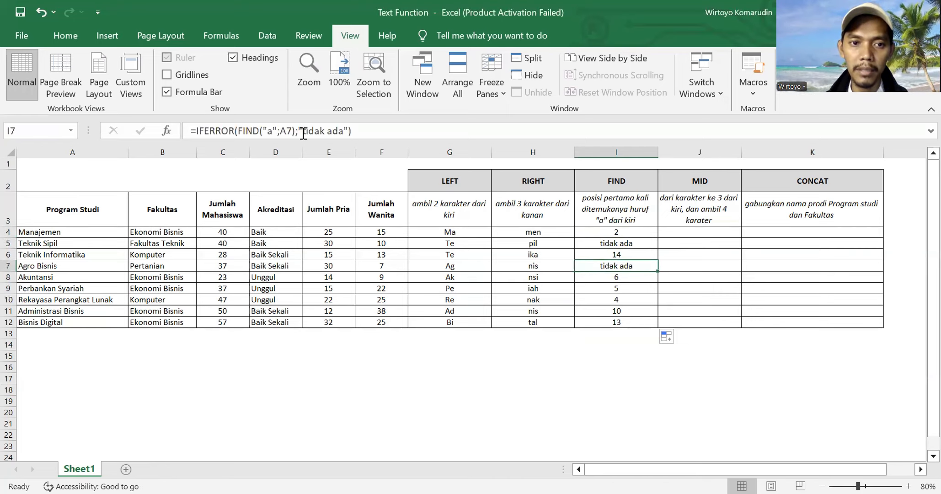
pyautogui.click(634, 232)
pyautogui.click(624, 243)
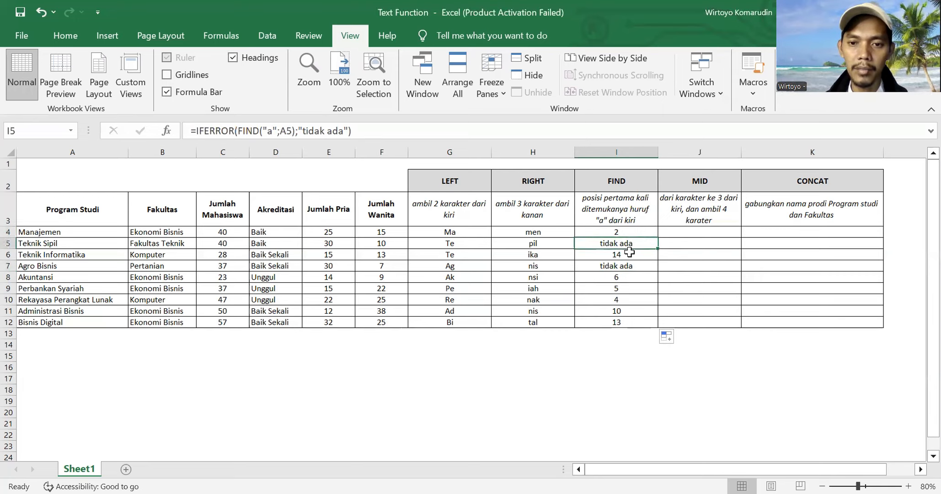
pyautogui.click(634, 300)
pyautogui.moveTo(627, 231); pyautogui.dragTo(641, 318)
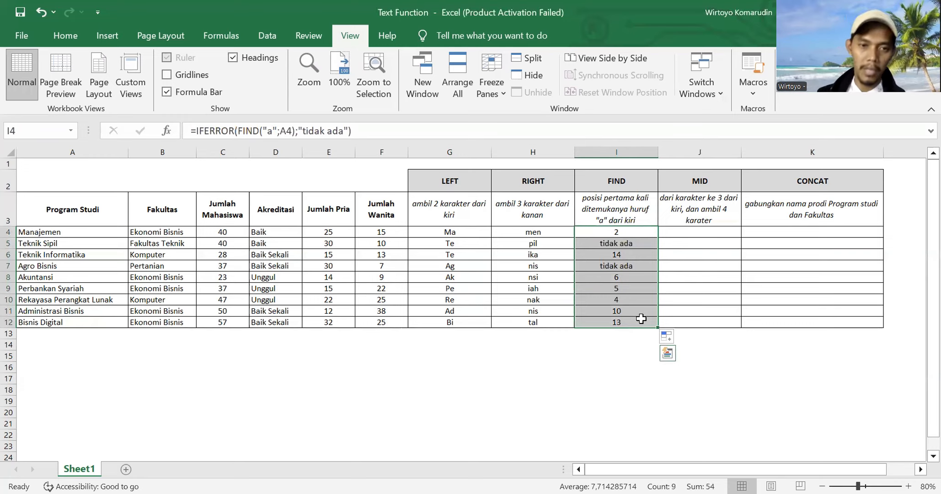
# Enter =MID(A4;3;4) in J4 to extract four characters of the program name starting from the third.
pyautogui.click(707, 232)
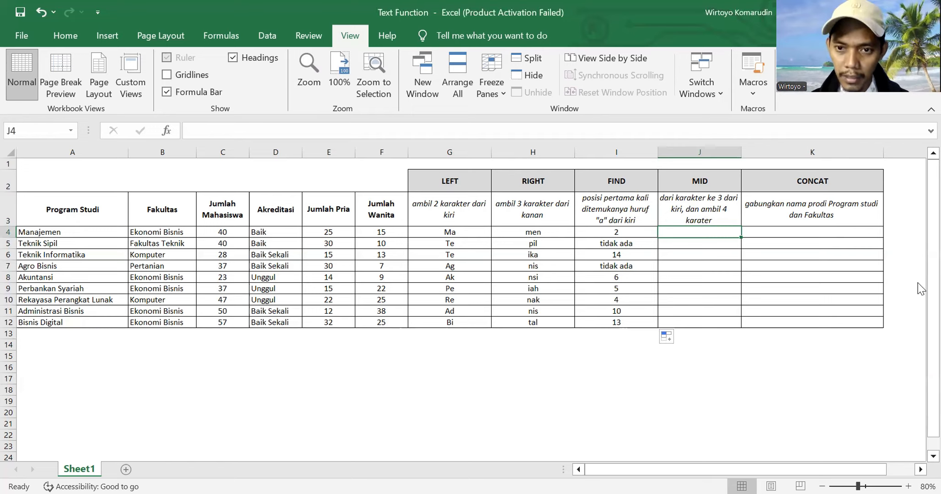
pyautogui.write('=')
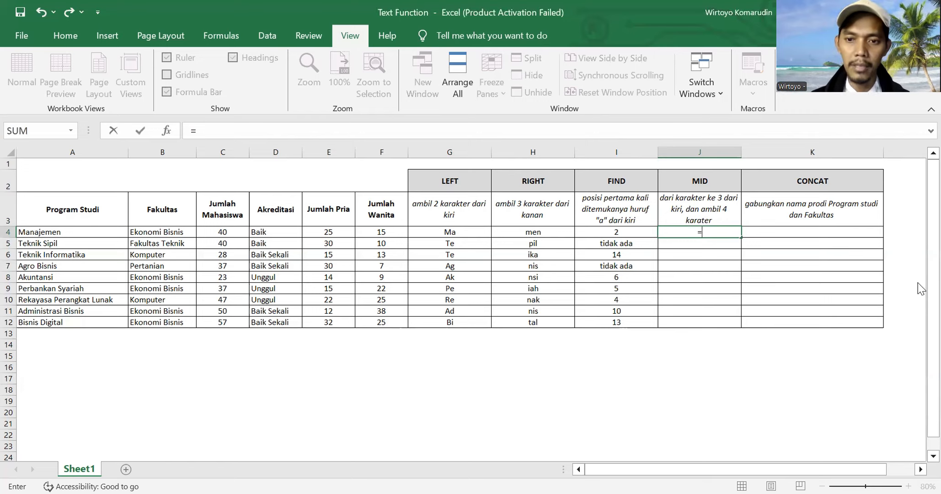
pyautogui.write('MID(')
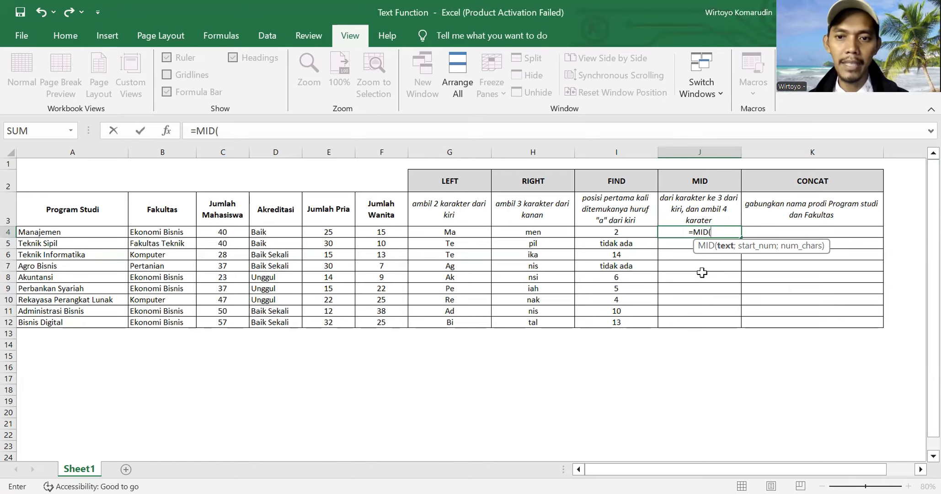
pyautogui.click(46, 232)
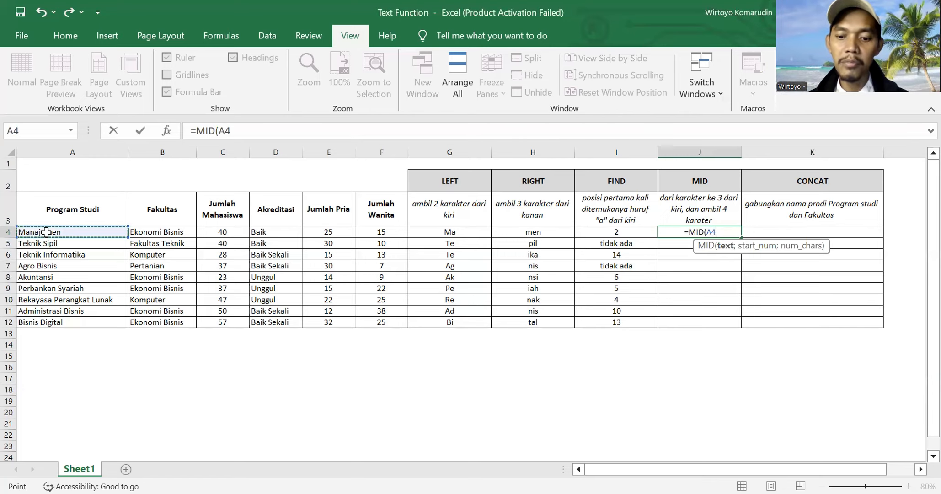
pyautogui.write(';')
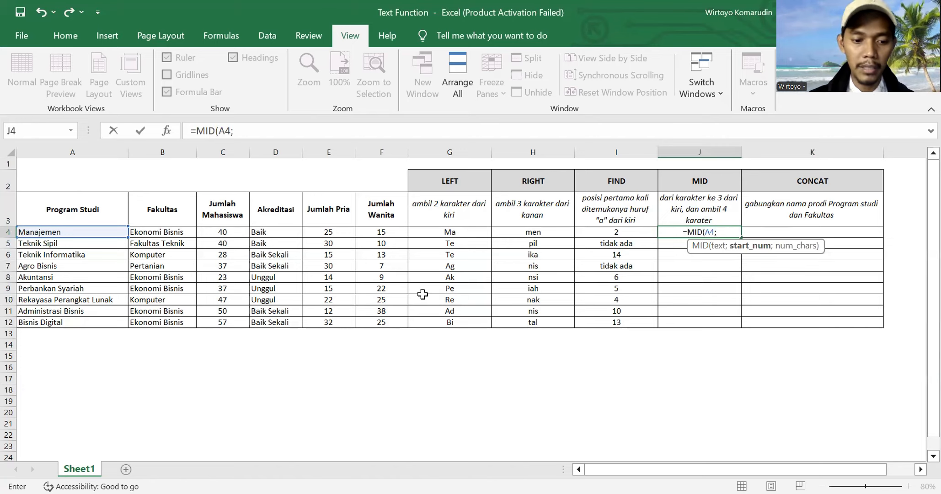
pyautogui.write('3')
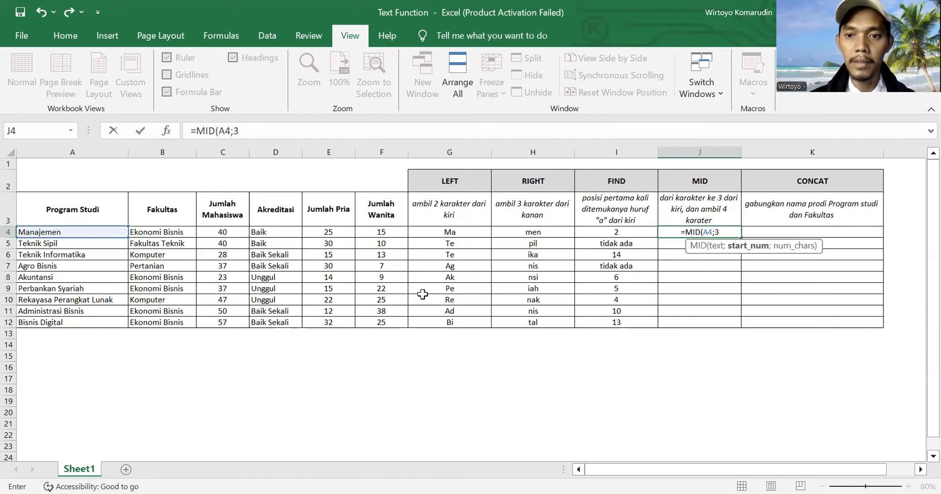
pyautogui.write(';')
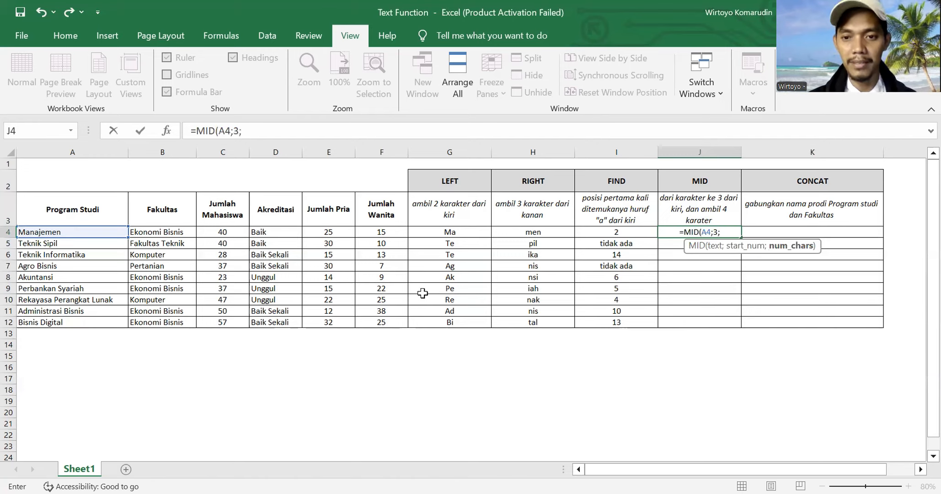
pyautogui.write('4)')
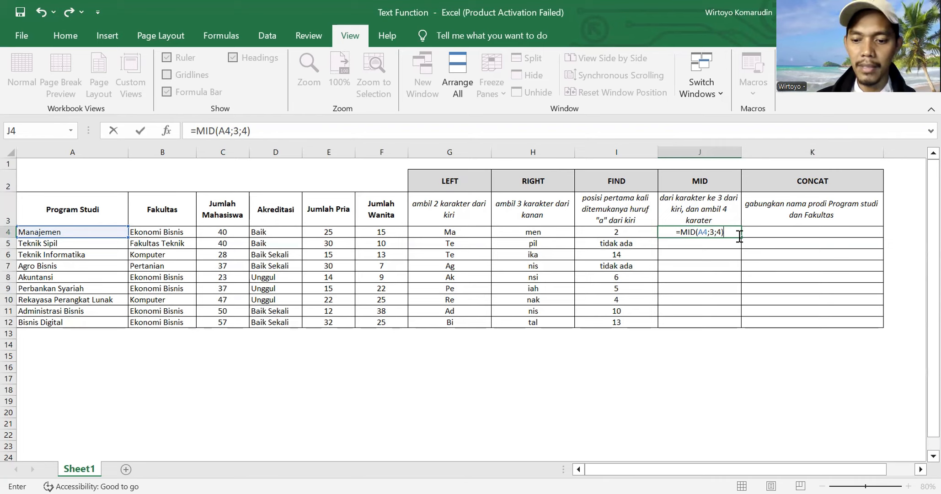
pyautogui.press('Return')
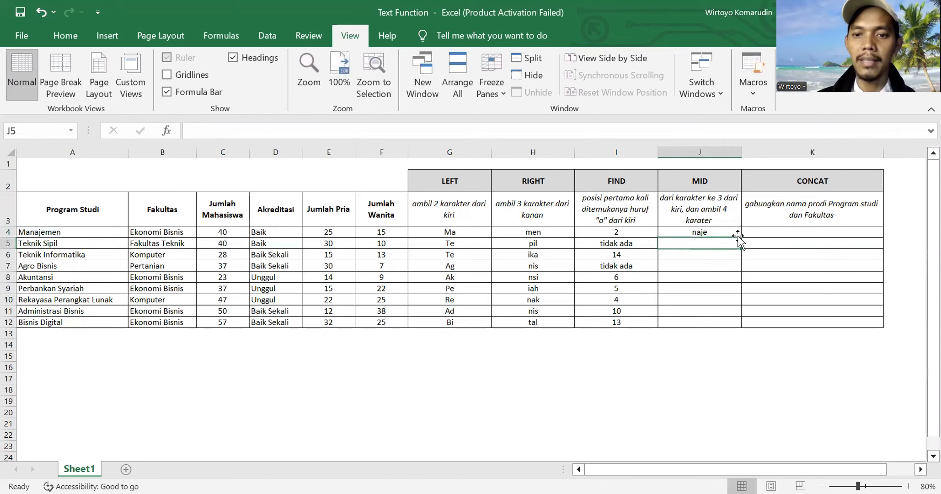
# Copy the MID formula in J4 down through J12.
pyautogui.click(731, 233)
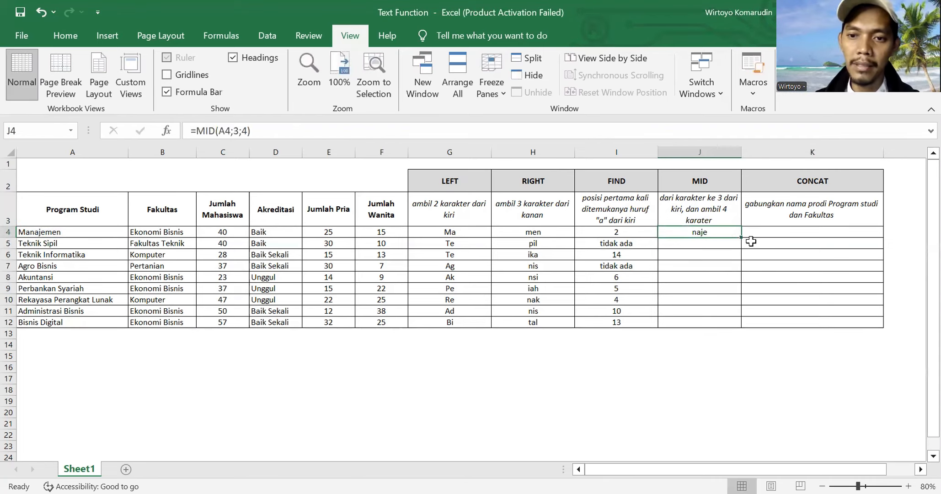
pyautogui.moveTo(743, 239); pyautogui.dragTo(742, 238)
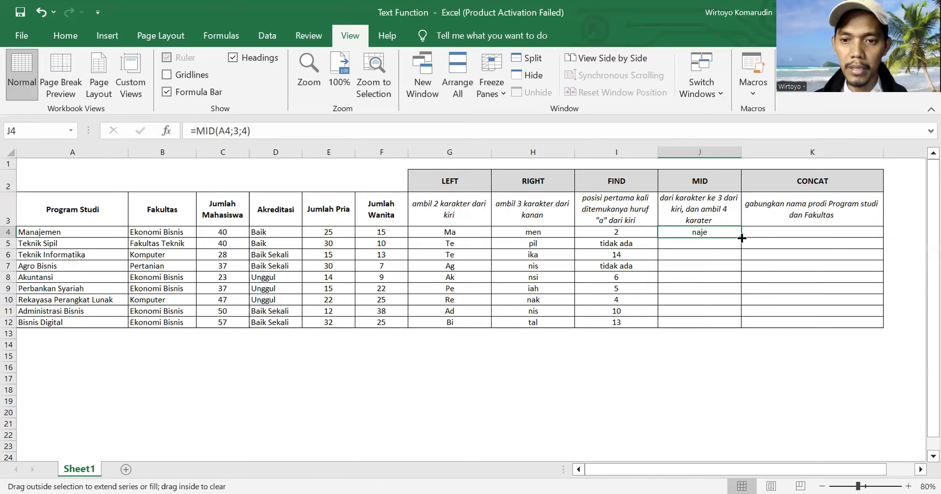
pyautogui.moveTo(742, 237); pyautogui.dragTo(755, 326)
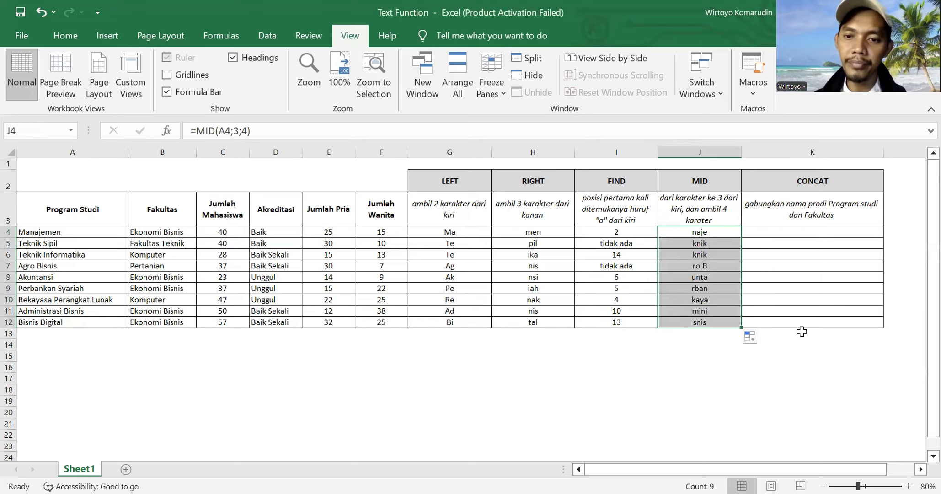
# Review the MID results in column J, checking the formulas in J4 and J7 against the program names.
pyautogui.click(709, 233)
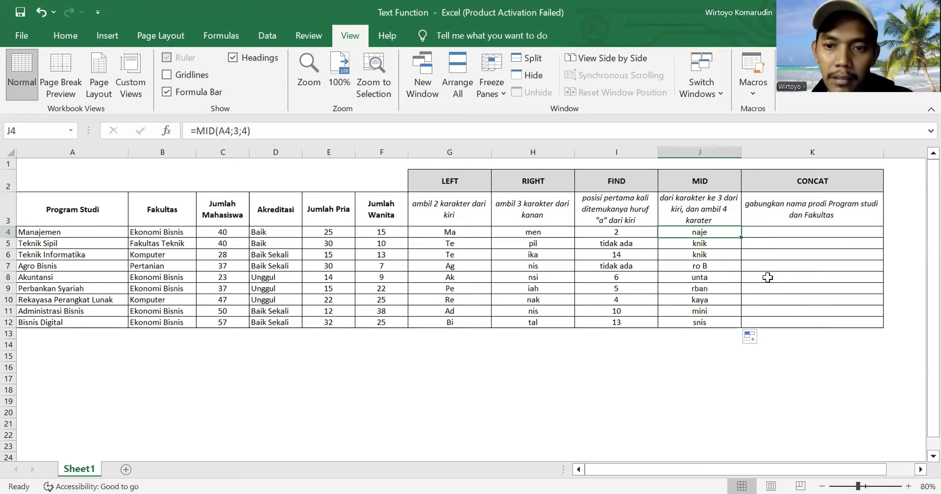
pyautogui.click(715, 264)
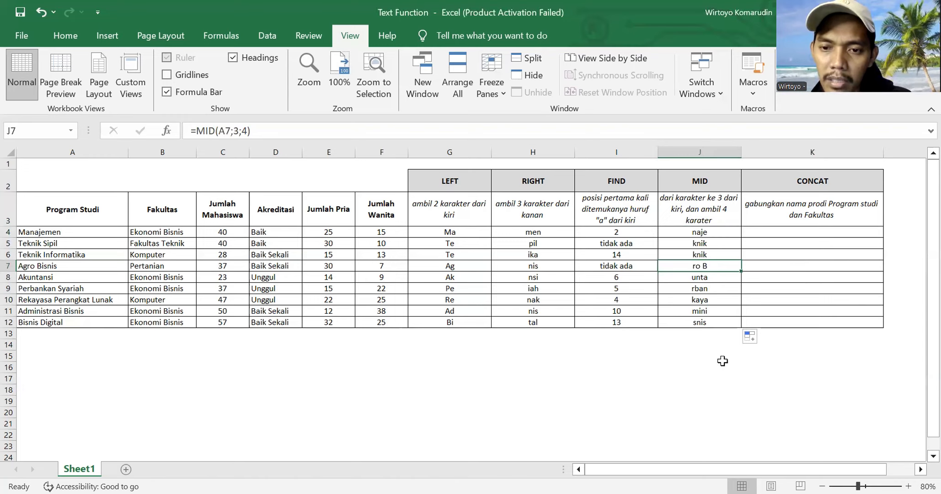
pyautogui.click(702, 380)
pyautogui.click(712, 268)
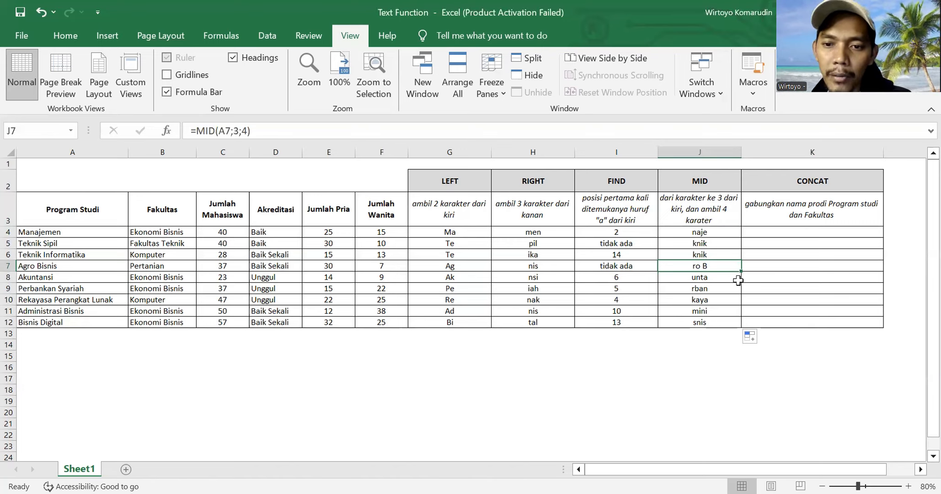
pyautogui.click(702, 382)
pyautogui.click(697, 232)
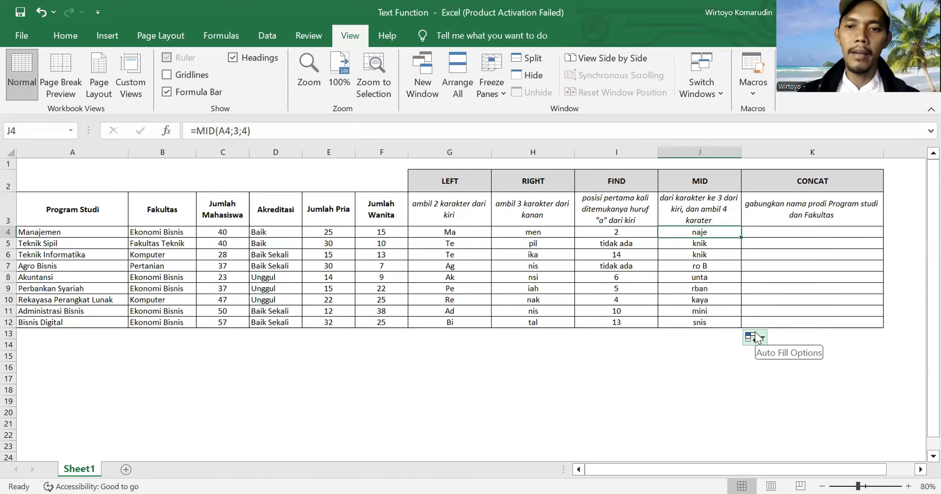
# Join the program and faculty names in K4 with =CONCATENATE(A4;B4) and copy the formula down through K12.
pyautogui.press('Right')
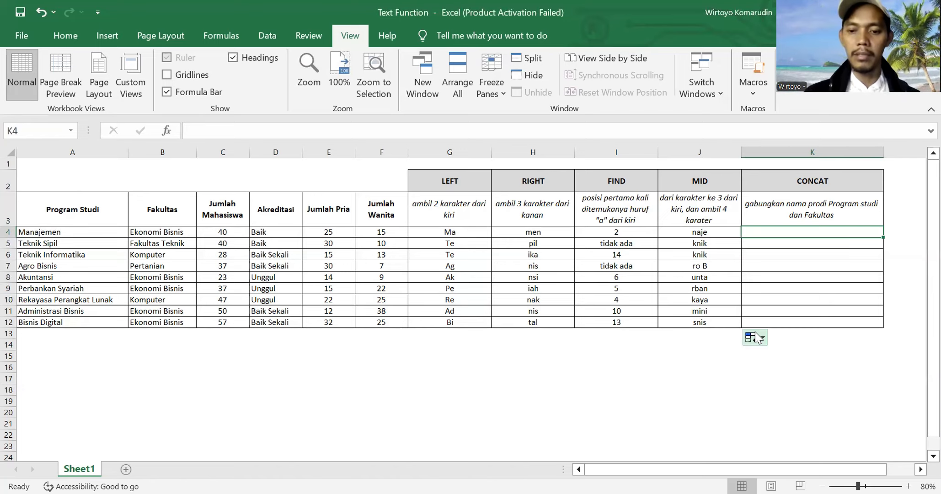
pyautogui.write('=')
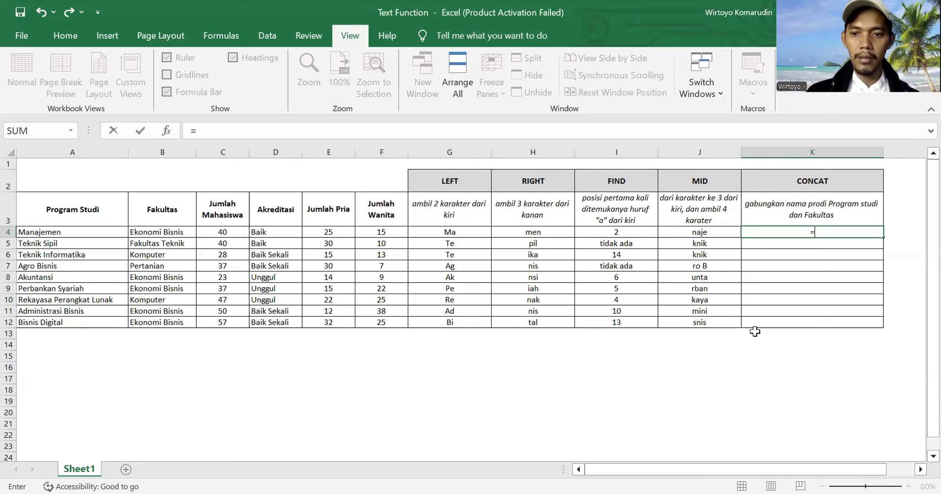
pyautogui.write('con')
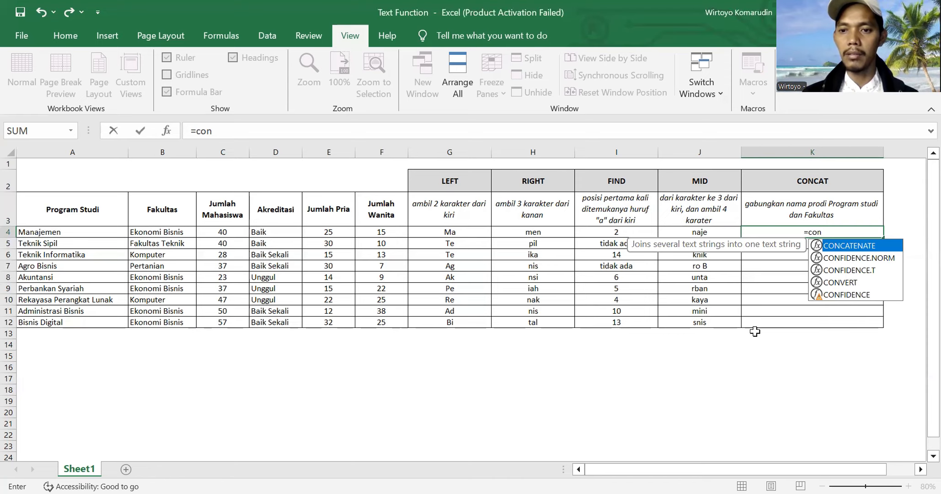
pyautogui.press('Tab')
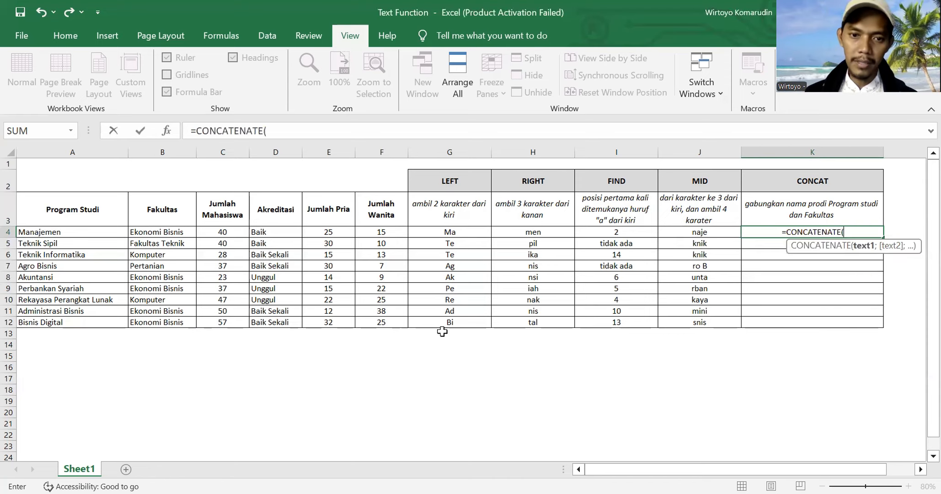
pyautogui.click(50, 231)
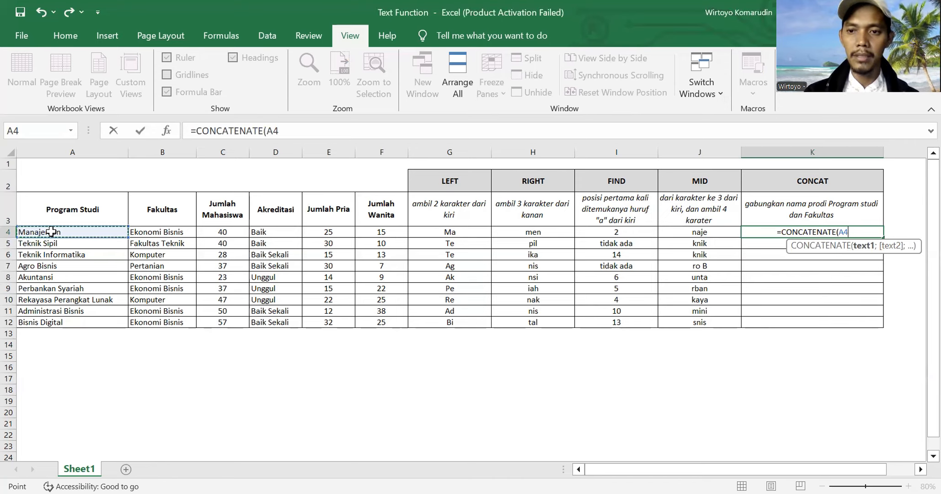
pyautogui.write(';')
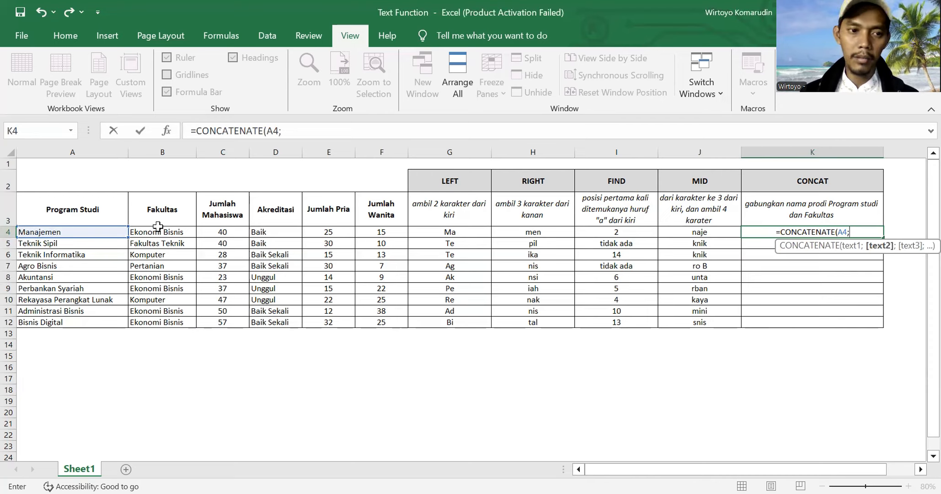
pyautogui.click(182, 234)
pyautogui.write(')')
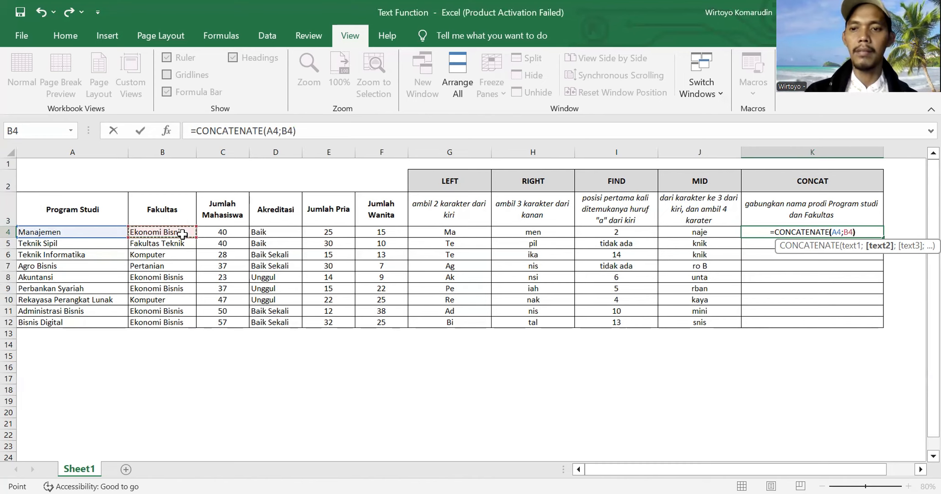
pyautogui.press('Return')
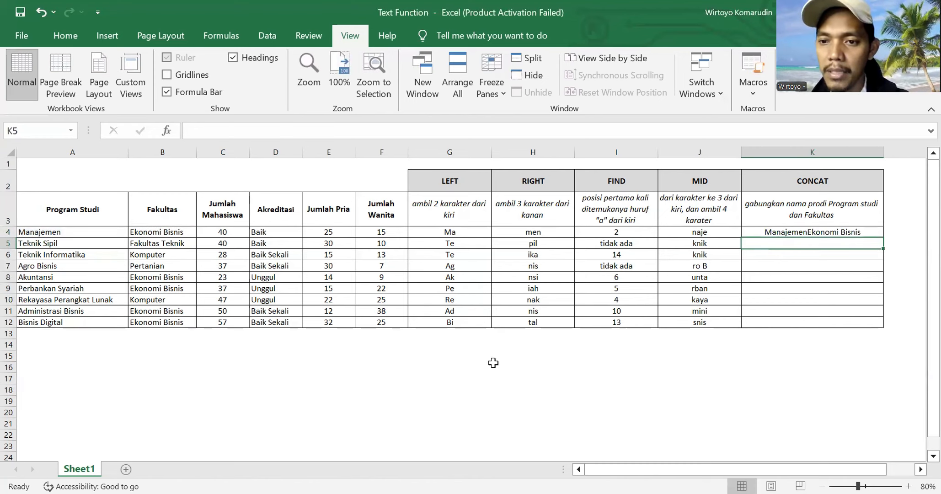
pyautogui.click(845, 233)
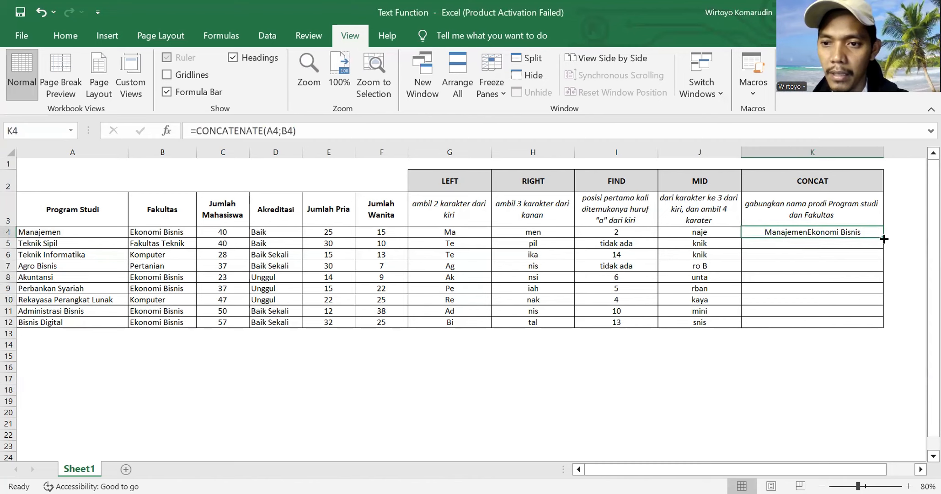
pyautogui.moveTo(884, 239); pyautogui.dragTo(892, 338)
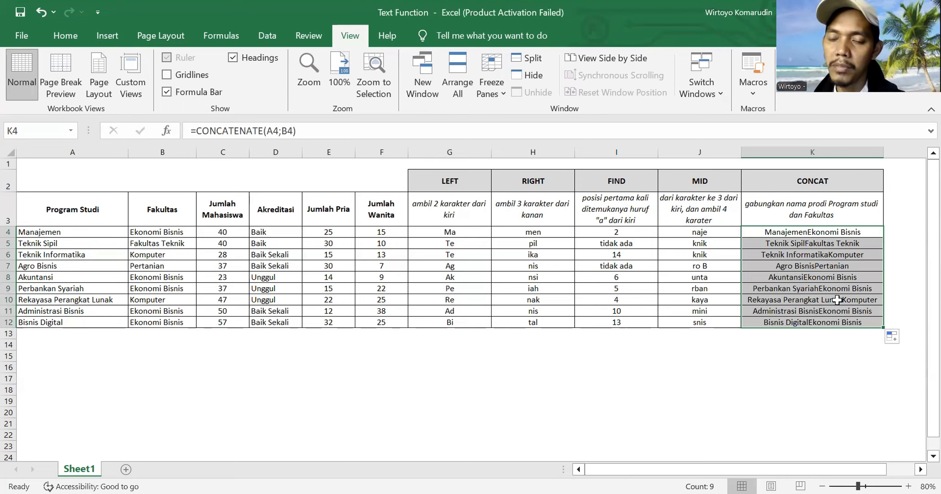
# Examine the joined program and faculty names in K4:K12 for the spacing between the two parts.
pyautogui.click(803, 230)
pyautogui.click(801, 354)
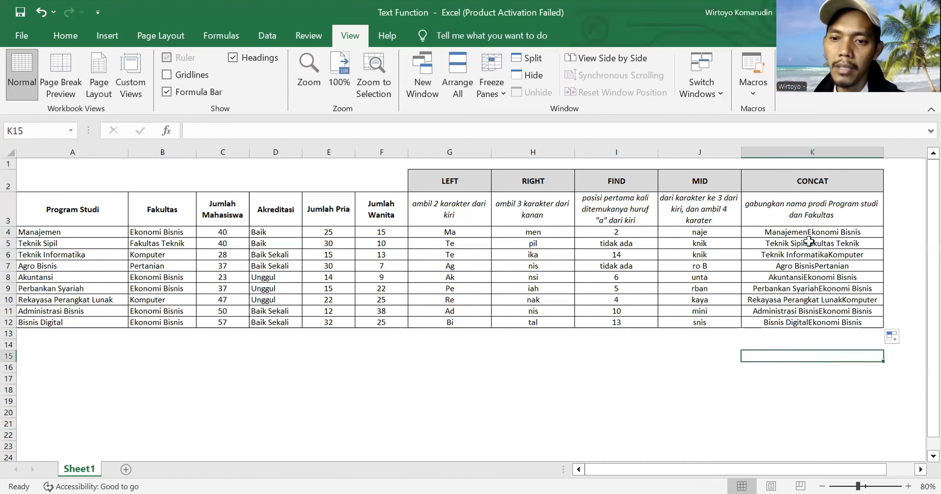
pyautogui.moveTo(804, 234); pyautogui.dragTo(814, 315)
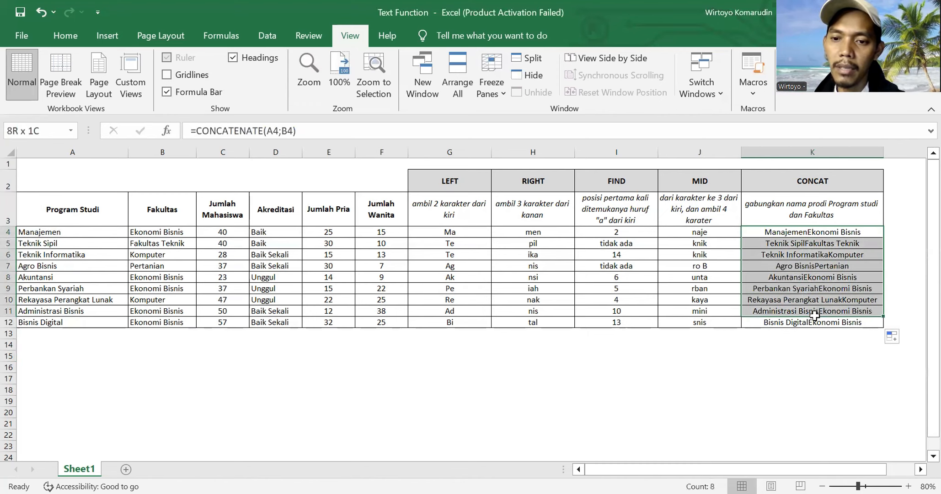
pyautogui.click(808, 360)
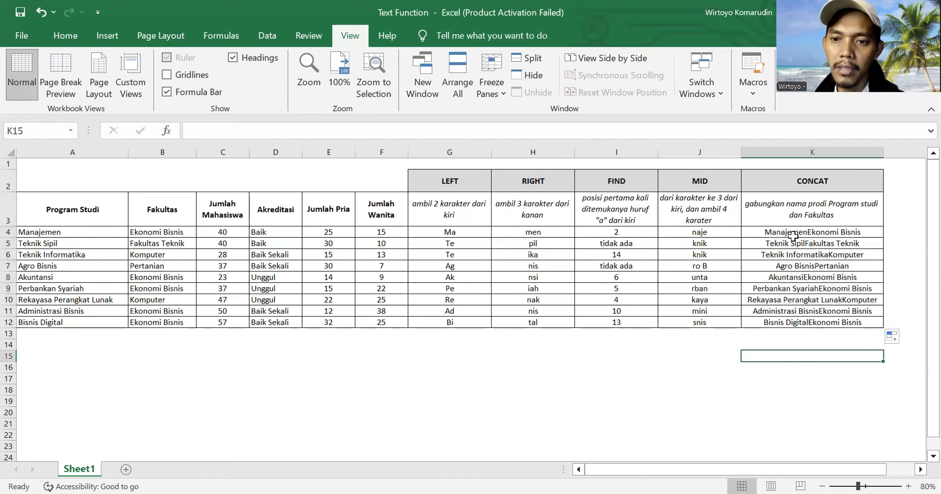
pyautogui.click(794, 233)
pyautogui.moveTo(796, 244); pyautogui.dragTo(804, 319)
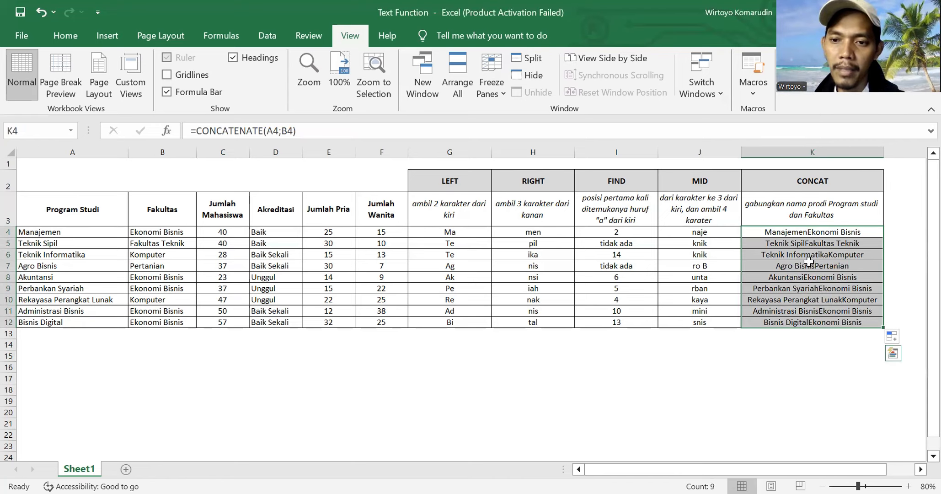
# Replace B4 in K4's formula with a nested CONCATENATE("";B4), giving an empty text placeholder before the faculty name.
pyautogui.click(834, 235)
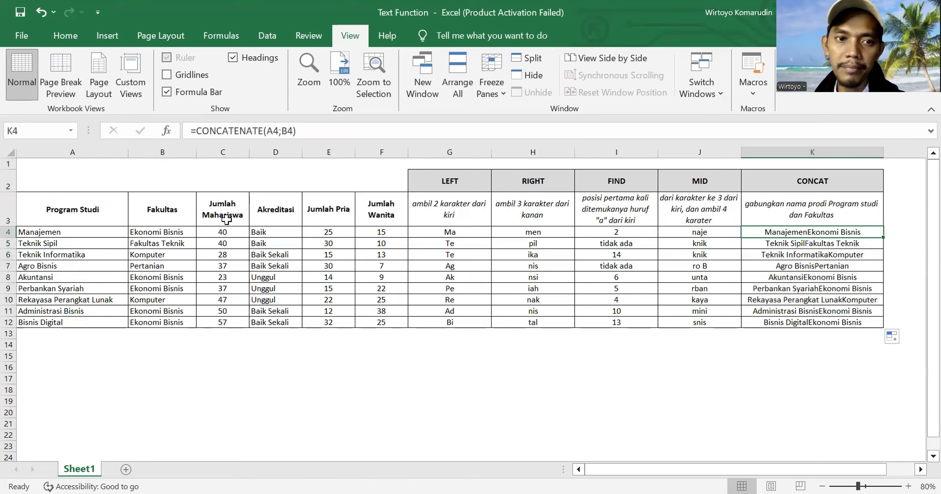
pyautogui.doubleClick(285, 131)
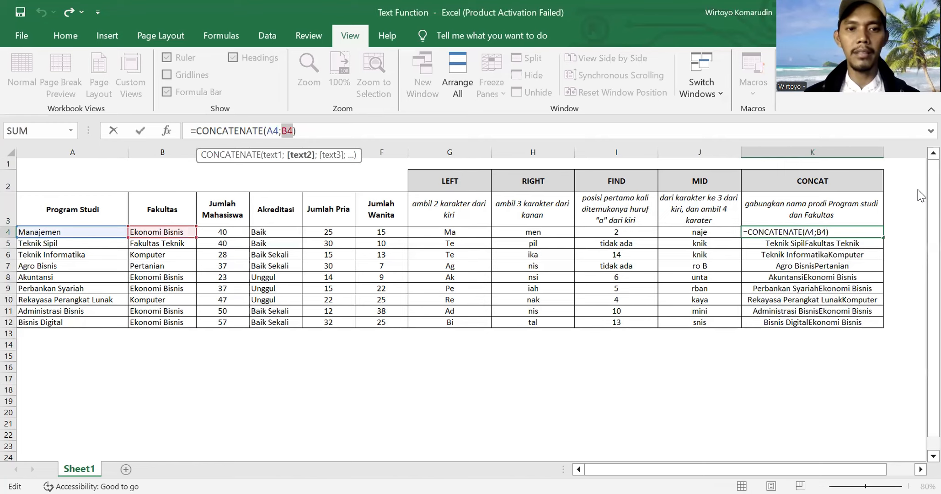
pyautogui.write('CONCATENATE(')
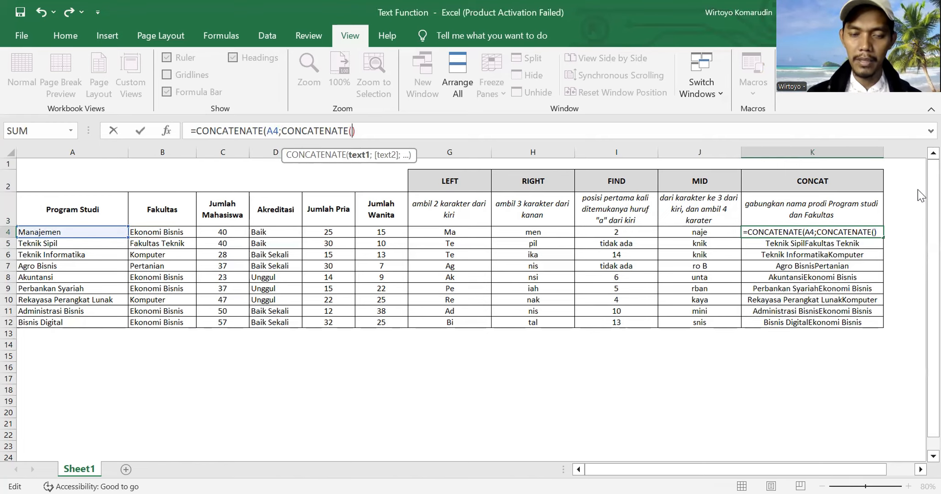
pyautogui.write('""')
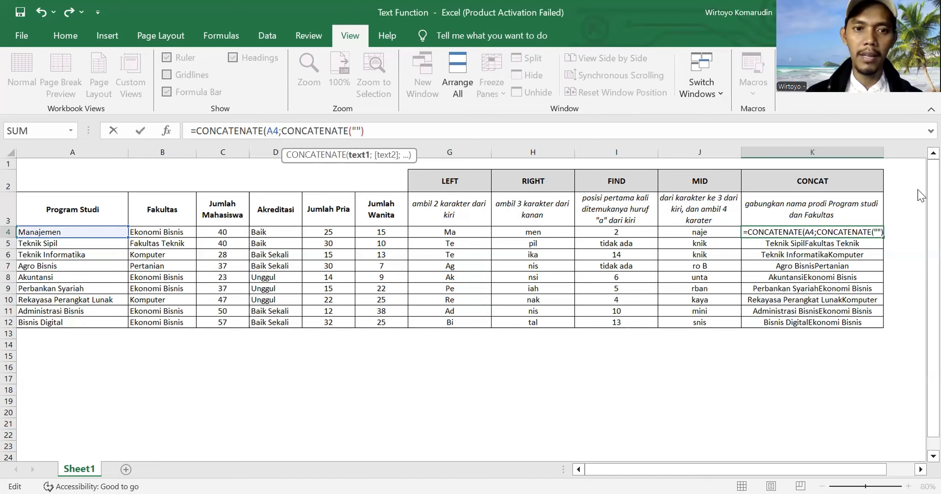
pyautogui.write(';')
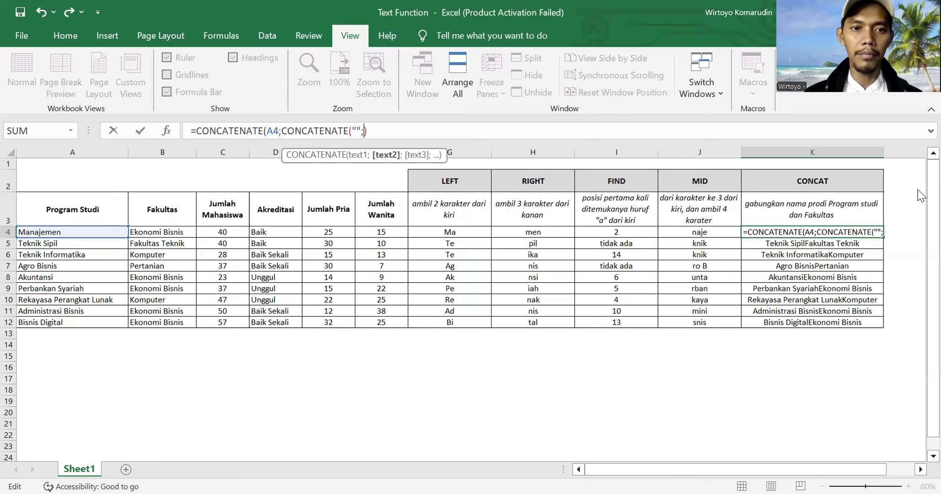
pyautogui.write('b')
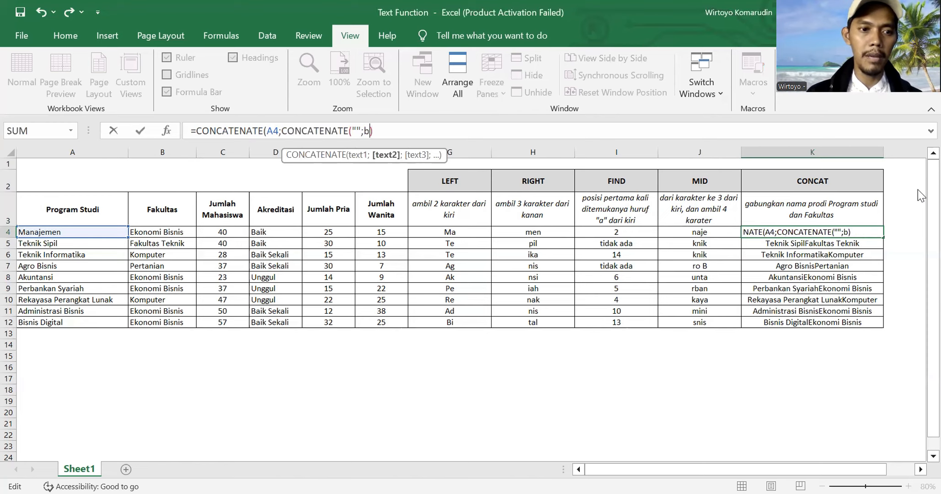
pyautogui.write('4')
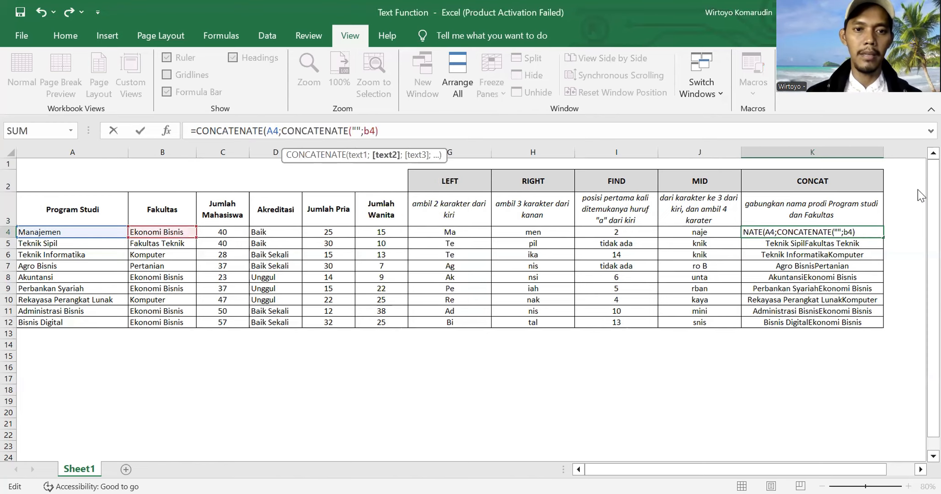
pyautogui.press('BackSpace')
pyautogui.press('BackSpace')
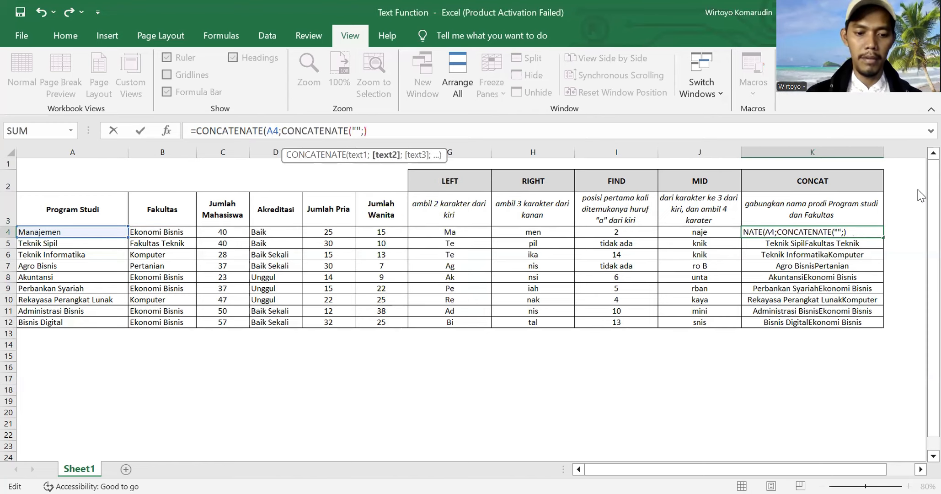
pyautogui.write('B4')
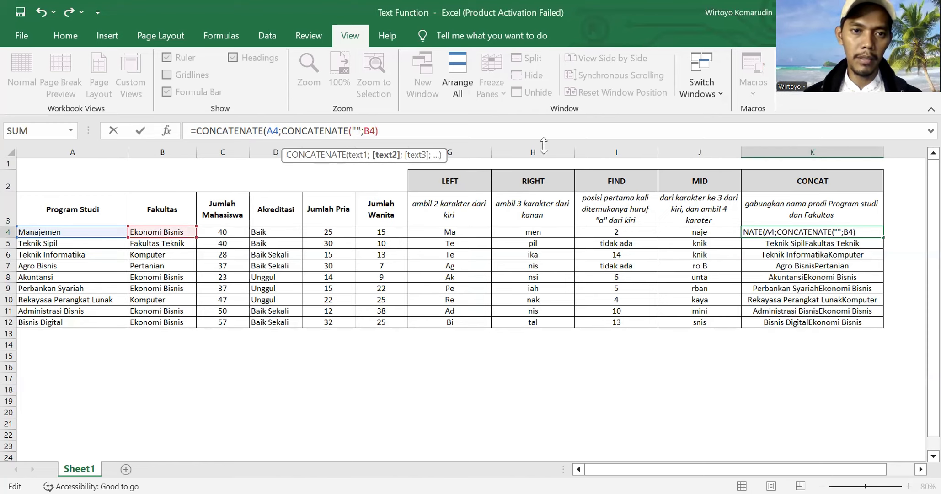
# Put a comma and space into K4's nested text to get =CONCATENATE(A4;CONCATENATE(", ";B4)) and copy the formula down through K12.
pyautogui.press('Left')
pyautogui.press('Left')
pyautogui.press('Left')
pyautogui.press('Left')
pyautogui.write(',')
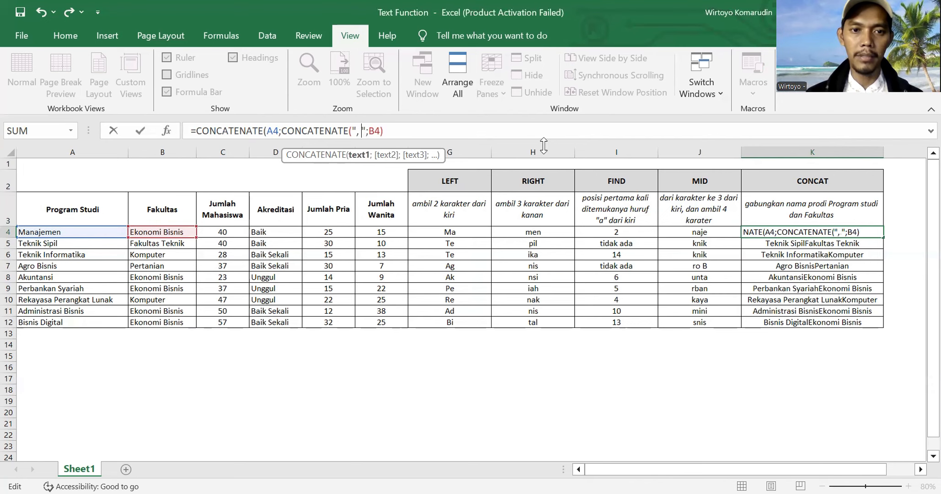
pyautogui.press('Return')
pyautogui.press('Return')
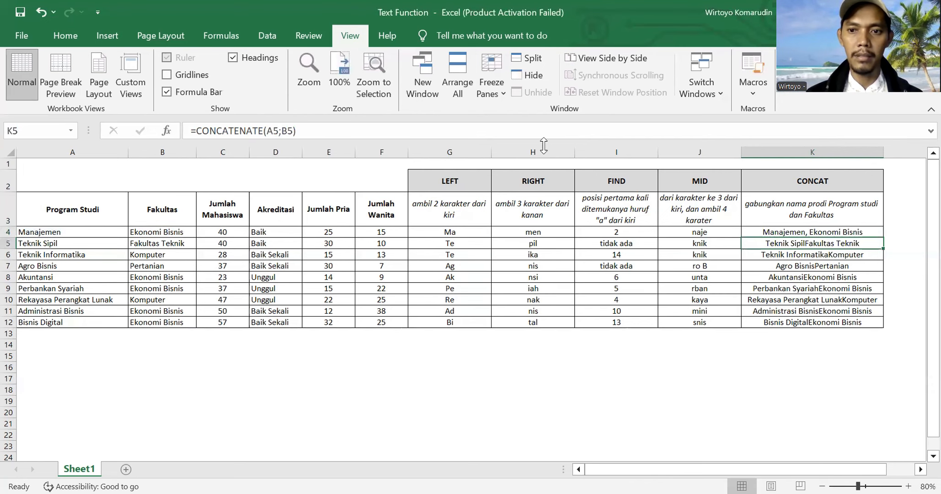
pyautogui.click(864, 232)
pyautogui.moveTo(883, 237); pyautogui.dragTo(877, 323)
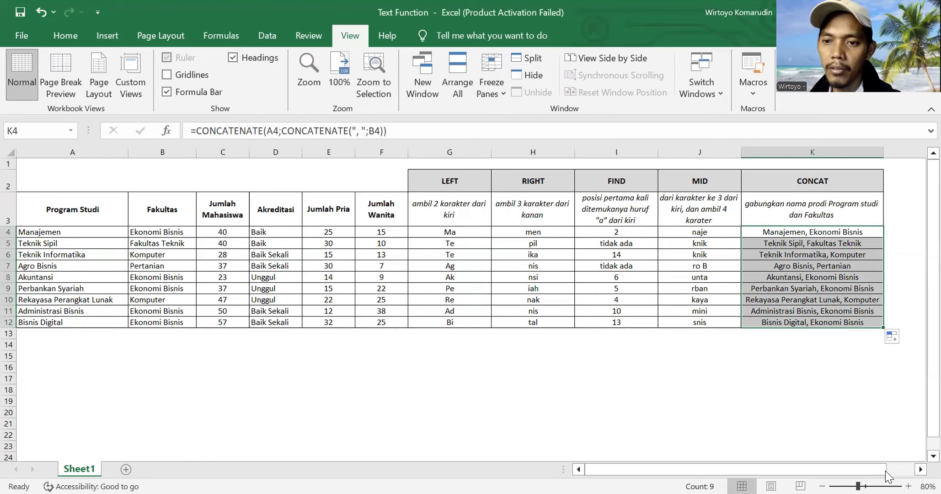
# Join the program and faculty names in L4 with the ampersand formula =A4&B4.
pyautogui.click(920, 471)
pyautogui.click(921, 471)
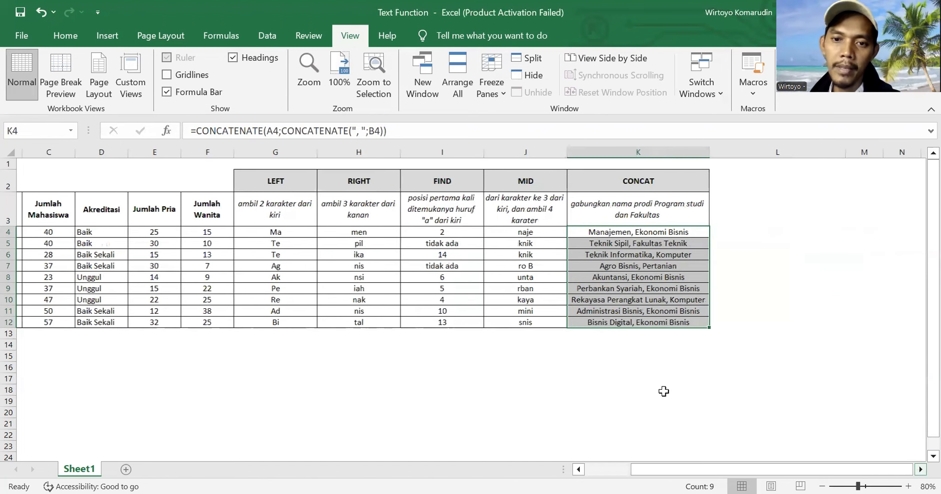
pyautogui.click(614, 411)
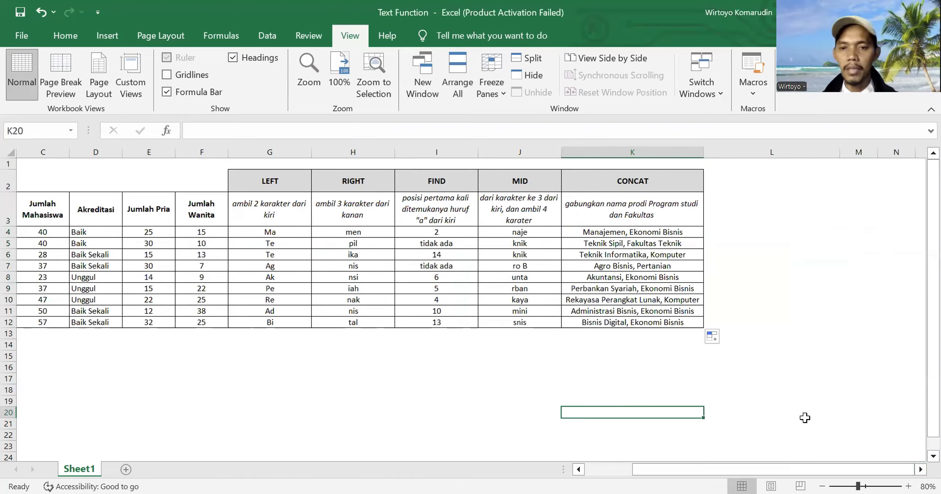
pyautogui.click(737, 233)
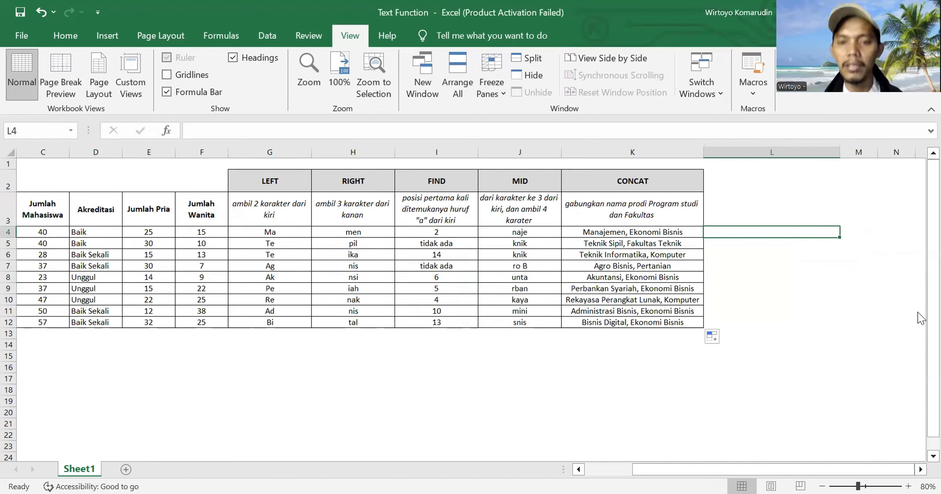
pyautogui.write('=')
pyautogui.press('Left')
pyautogui.press('Left')
pyautogui.press('Left')
pyautogui.press('Left')
pyautogui.press('Left')
pyautogui.press('Left')
pyautogui.press('Left')
pyautogui.press('Left')
pyautogui.press('Left')
pyautogui.press('Left')
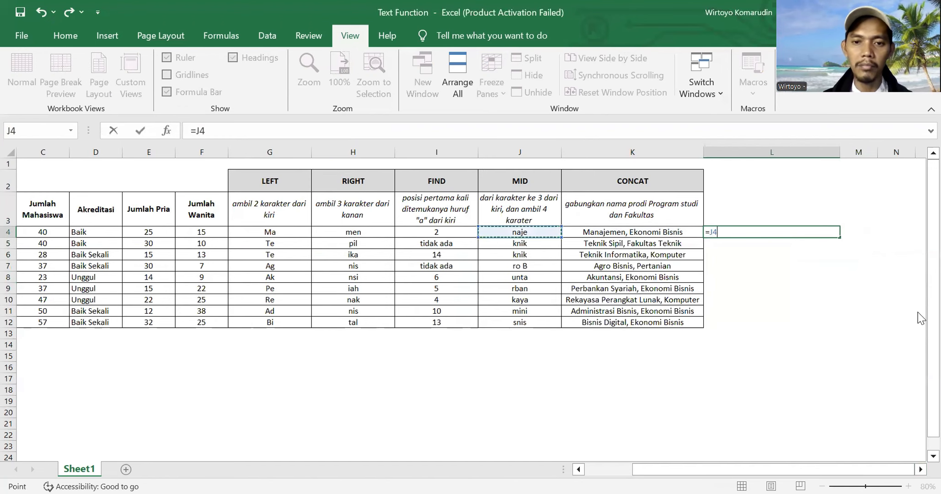
pyautogui.press('Left')
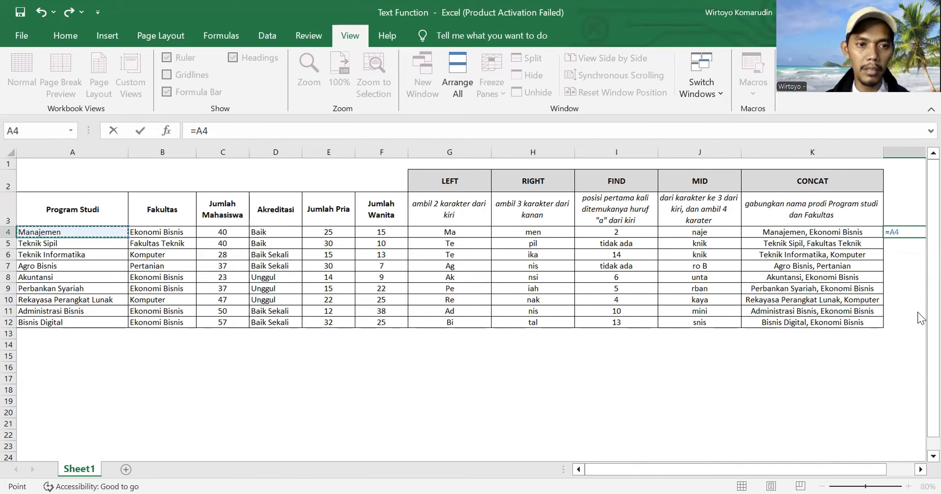
pyautogui.write('&')
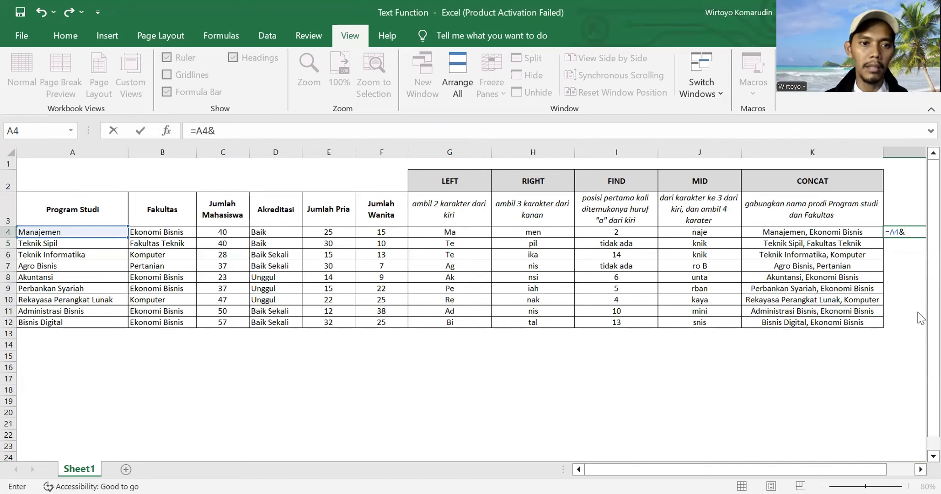
pyautogui.click(163, 228)
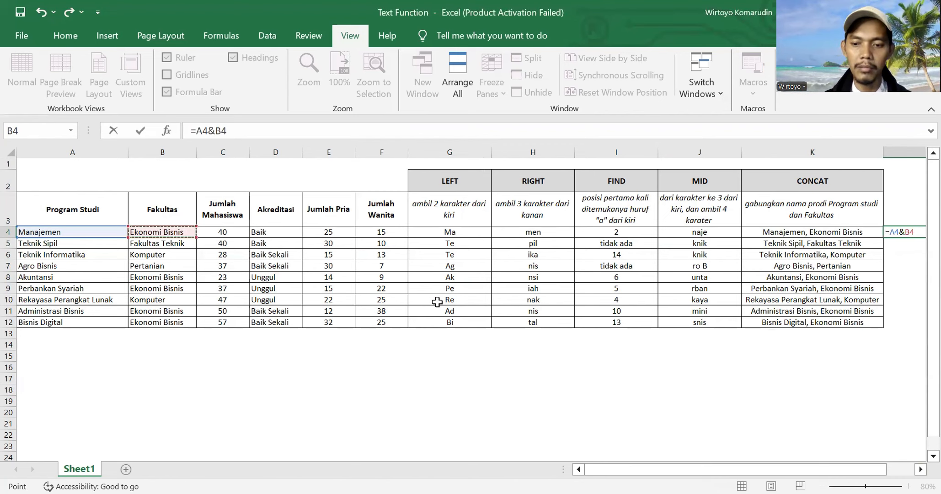
pyautogui.press('Return')
# Insert a space between the two names in L4 by changing the formula to =A4&" "&B4.
pyautogui.click(853, 231)
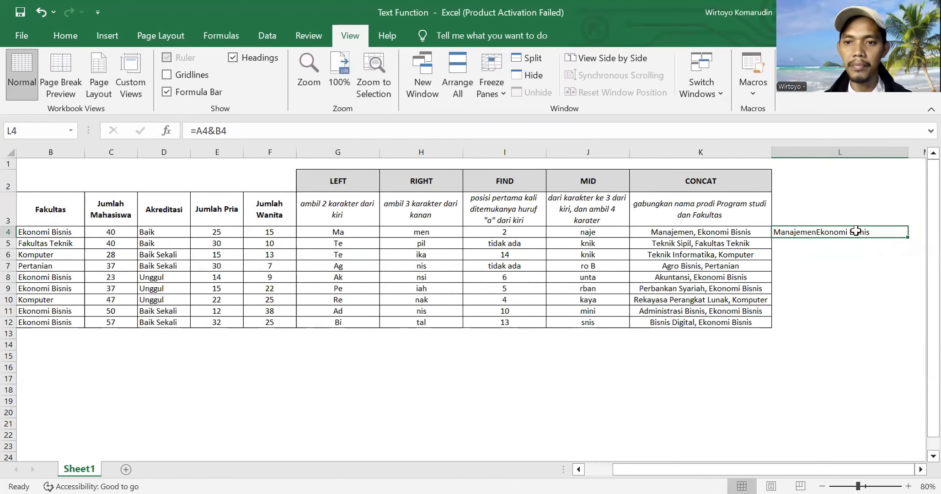
pyautogui.click(215, 130)
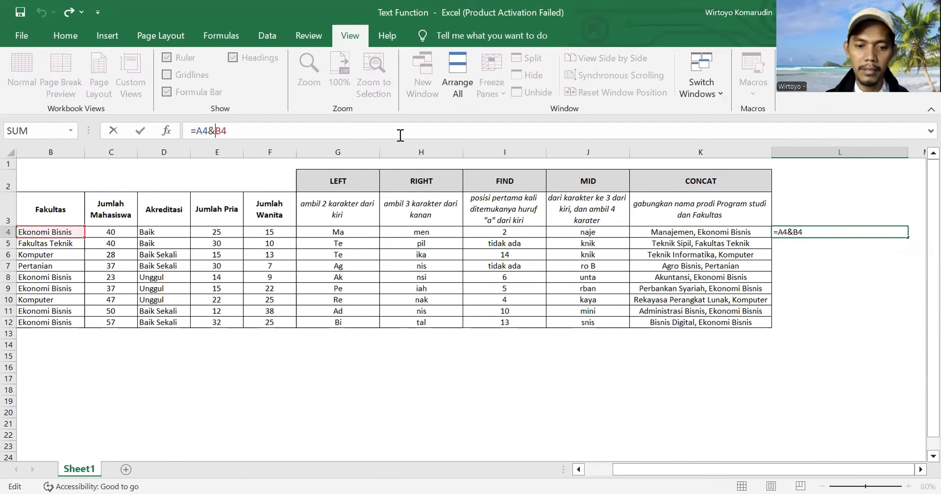
pyautogui.write('&')
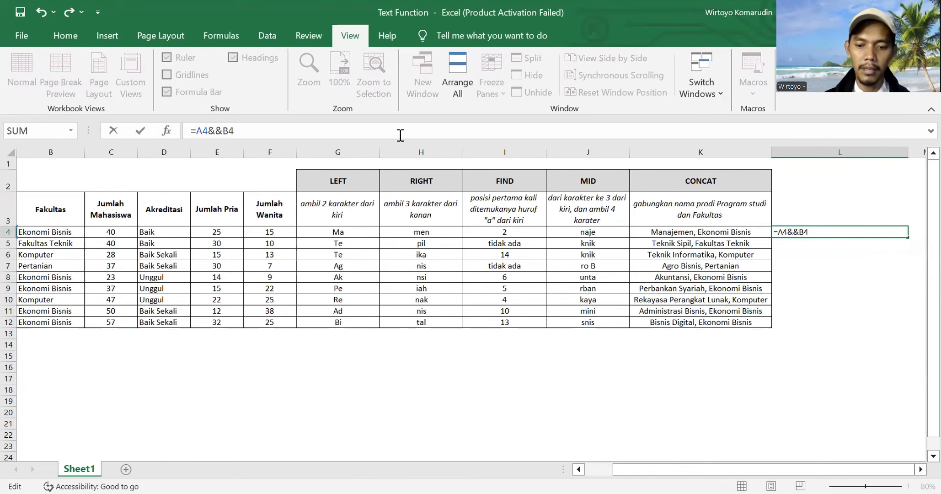
pyautogui.write('" "')
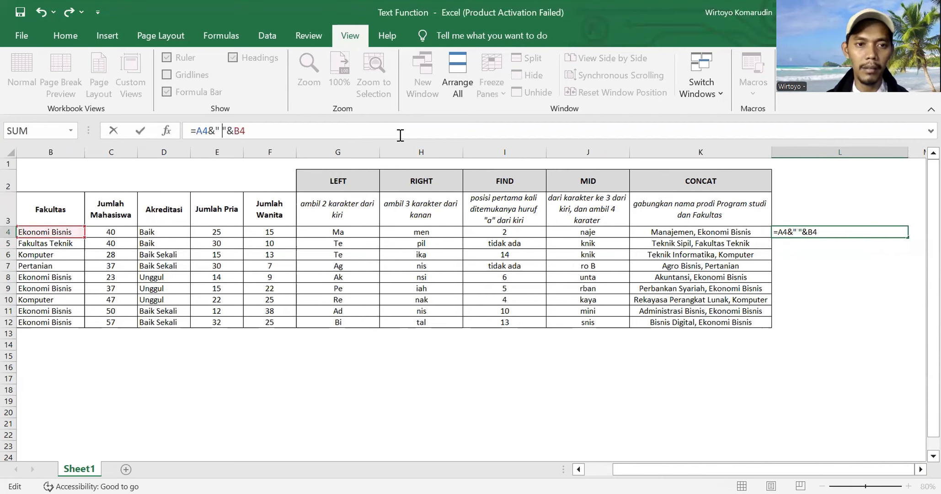
pyautogui.press('Return')
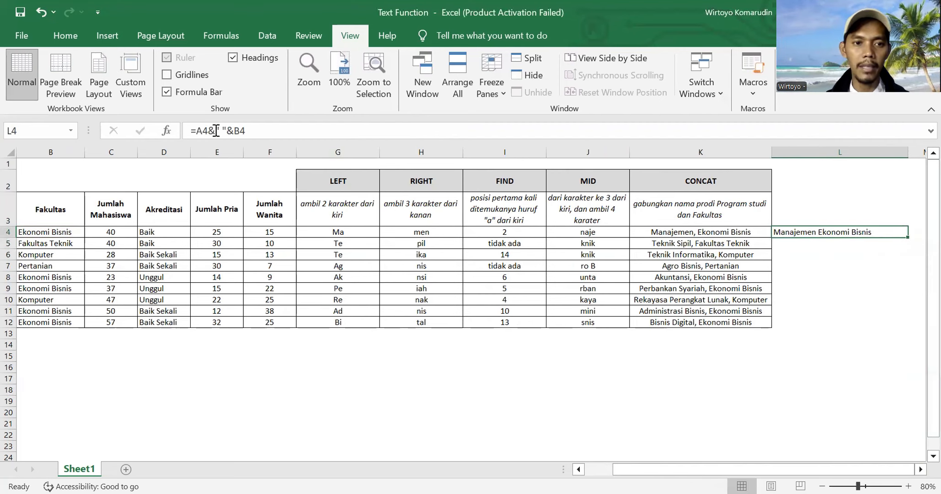
# Add a comma before the space in L4's formula, making it =A4&", "&B4, and copy it down through L12.
pyautogui.click(270, 132)
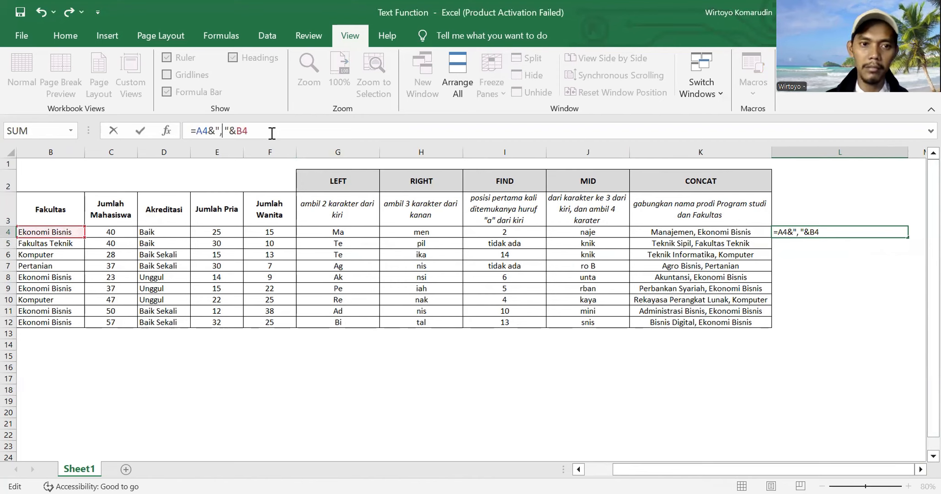
pyautogui.press('Return')
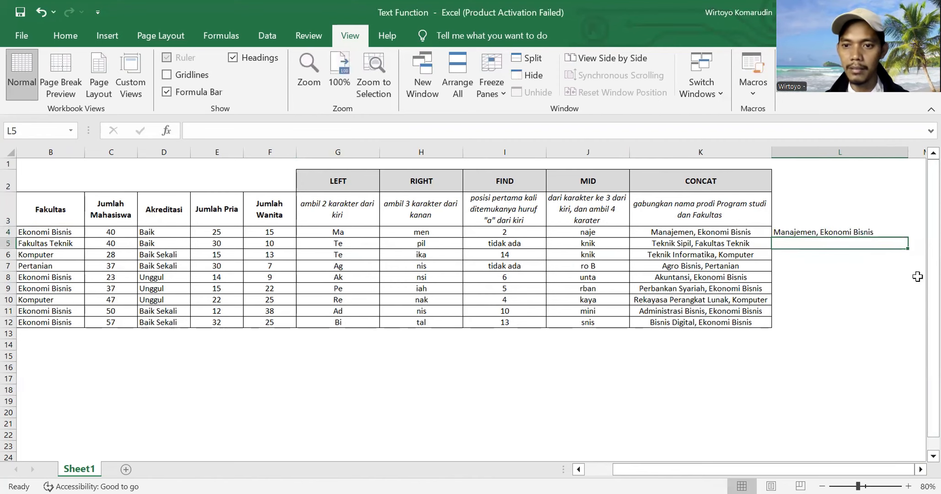
pyautogui.click(846, 231)
pyautogui.moveTo(909, 237); pyautogui.dragTo(907, 330)
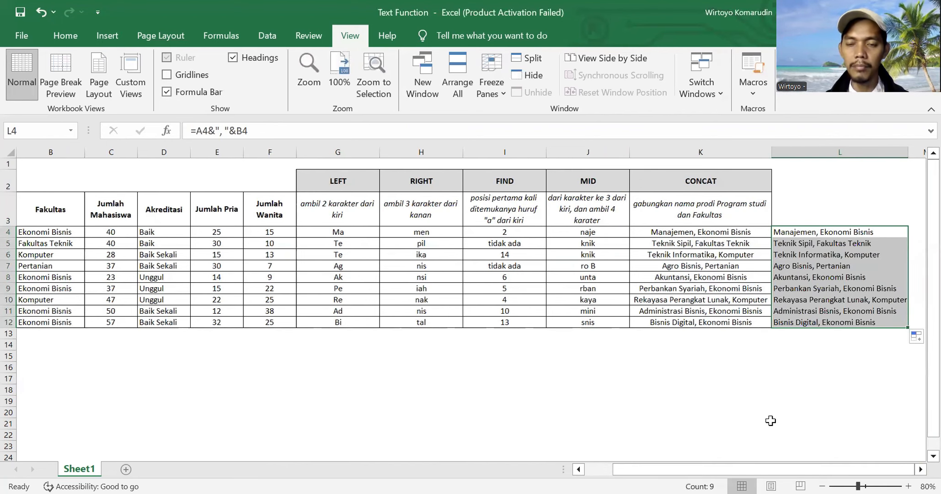
# Review the completed text-function table, comparing the ampersand results in column L with the CONCATENATE results in column K.
pyautogui.click(800, 378)
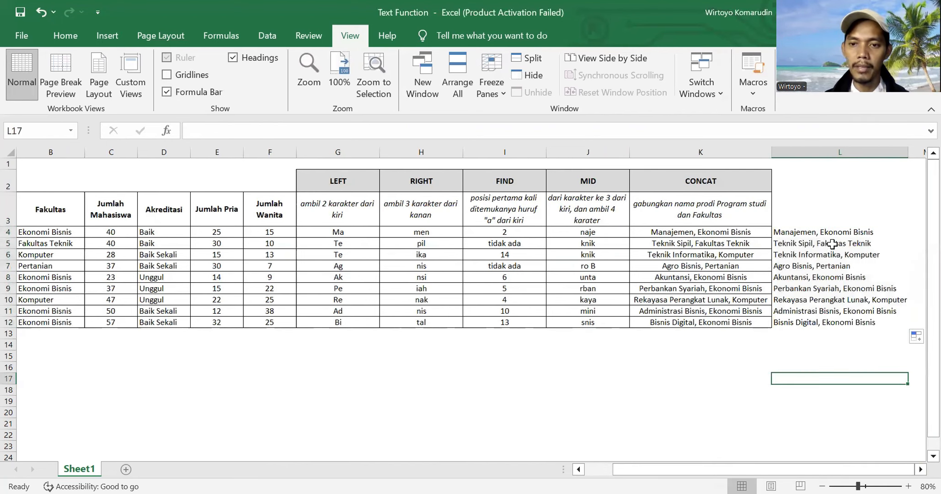
pyautogui.moveTo(830, 232); pyautogui.dragTo(844, 322)
pyautogui.click(702, 400)
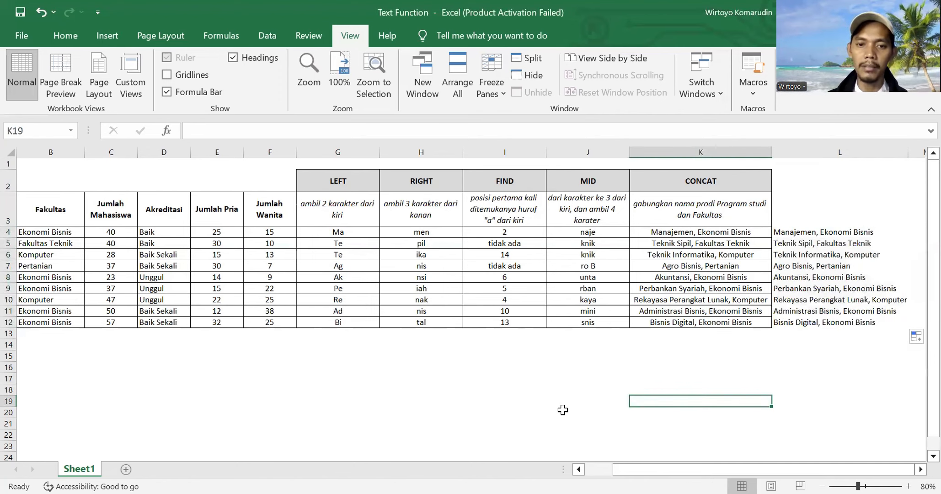
pyautogui.moveTo(699, 471); pyautogui.dragTo(647, 470)
pyautogui.click(362, 380)
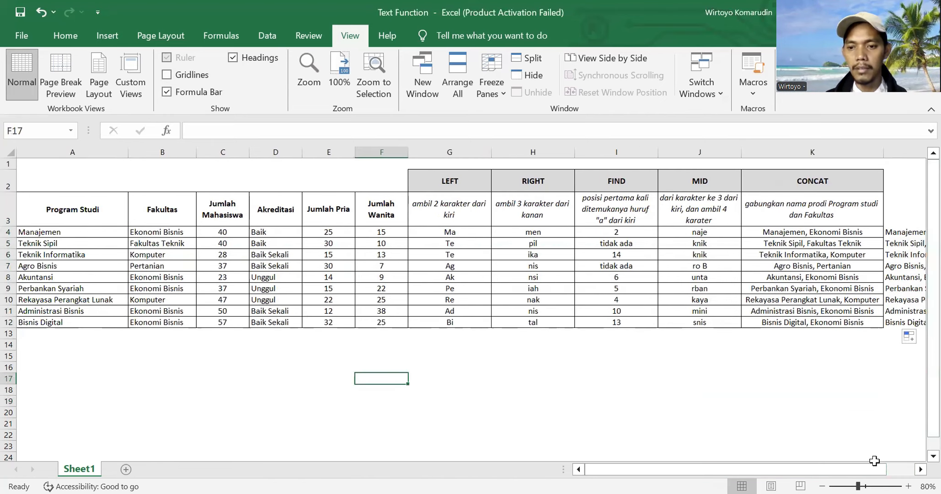
pyautogui.moveTo(879, 471); pyautogui.dragTo(714, 471)
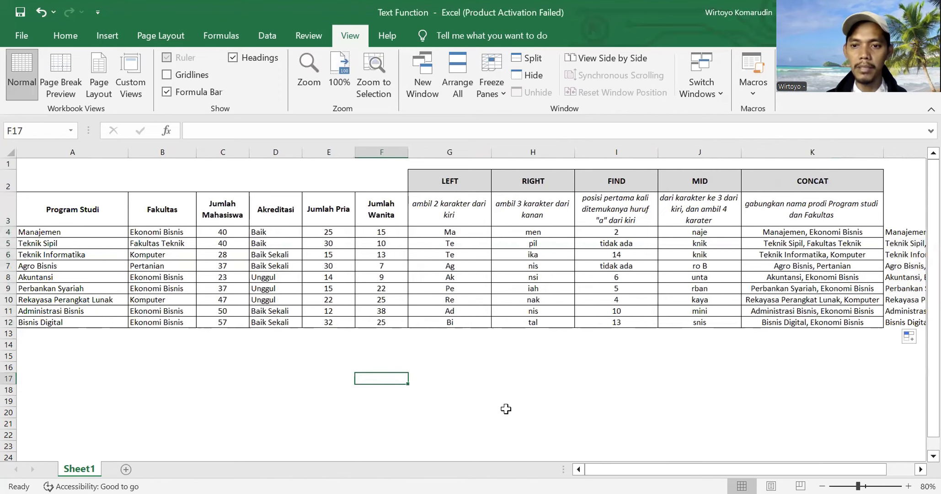
pyautogui.moveTo(864, 470); pyautogui.dragTo(892, 472)
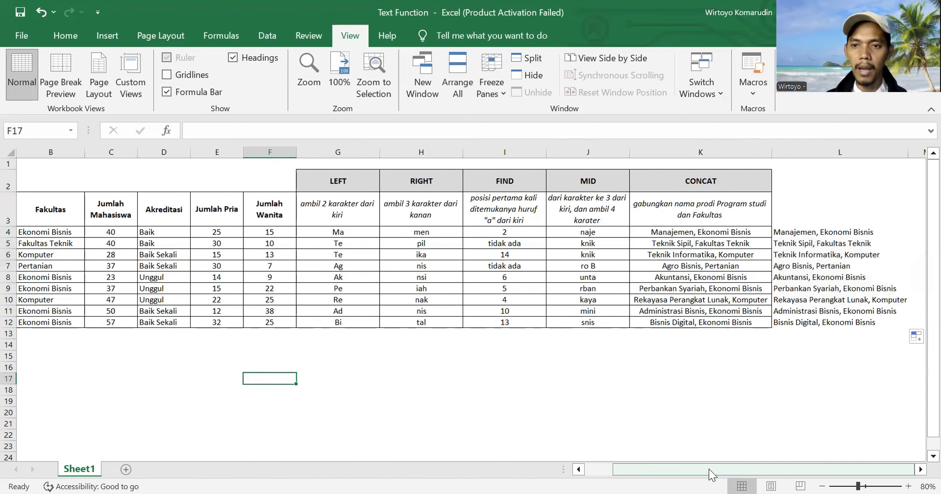
pyautogui.moveTo(710, 470); pyautogui.dragTo(669, 470)
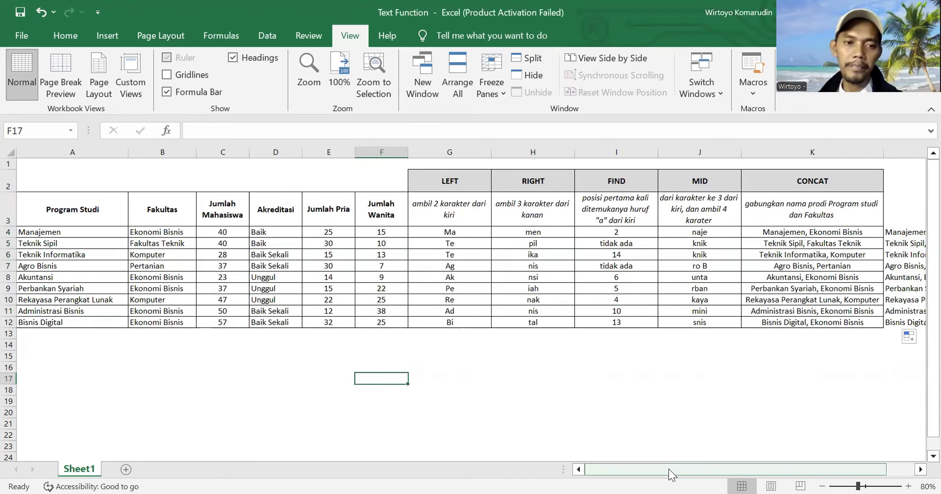
pyautogui.moveTo(730, 471); pyautogui.dragTo(777, 266)
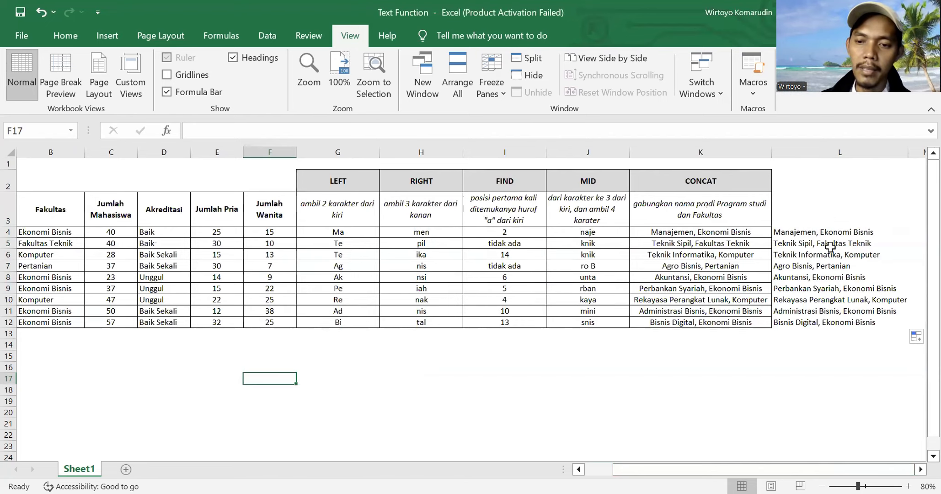
pyautogui.moveTo(784, 183); pyautogui.dragTo(816, 320)
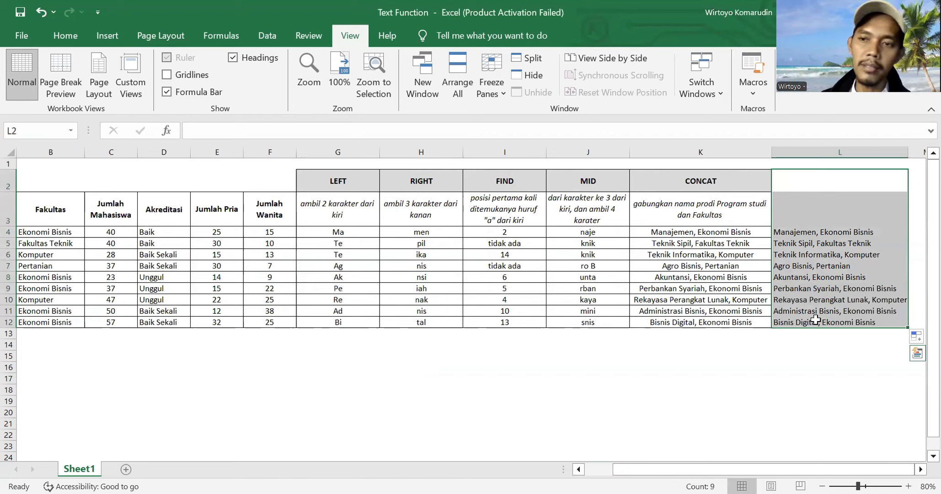